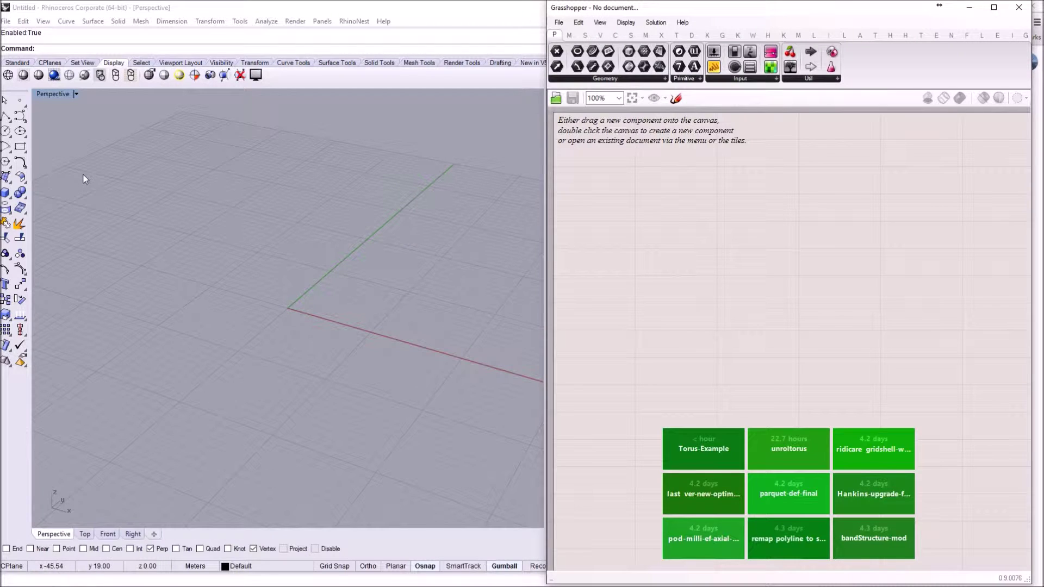
# Step: Run MeshTorus and place a torus on the grid with radius 89.66 and tube radius 45.96
pyautogui.click(179, 47)
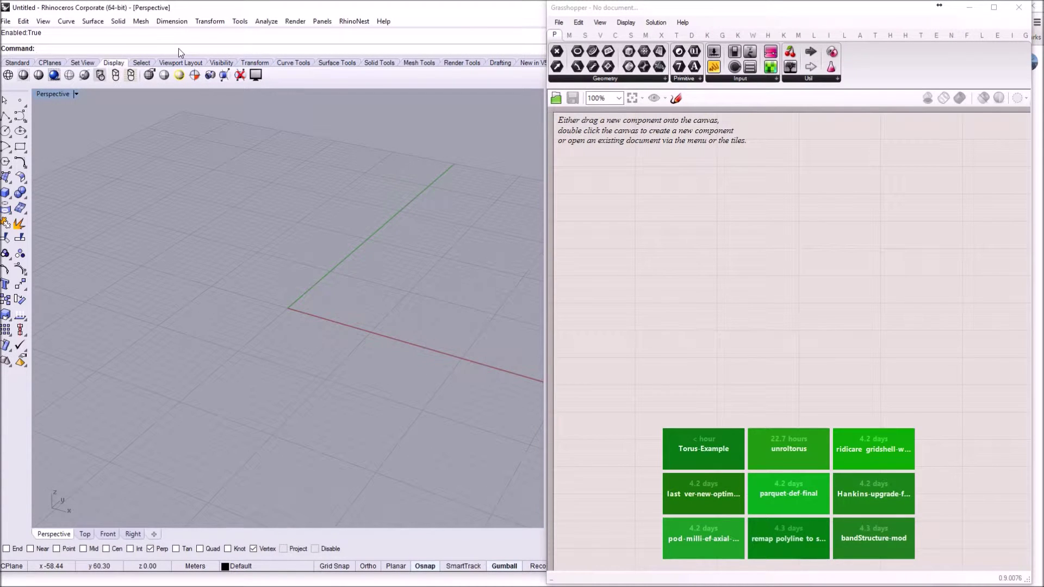
pyautogui.write('Torus')
pyautogui.press('Down')
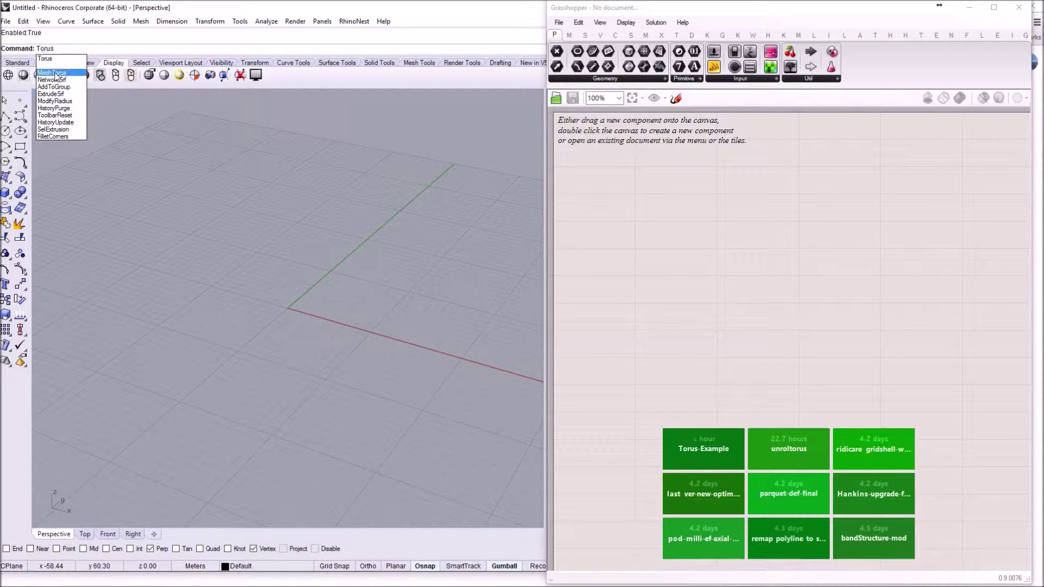
pyautogui.press('Return')
pyautogui.moveTo(143, 154); pyautogui.dragTo(280, 217, button='right')
pyautogui.scroll(-3, 276, 223)
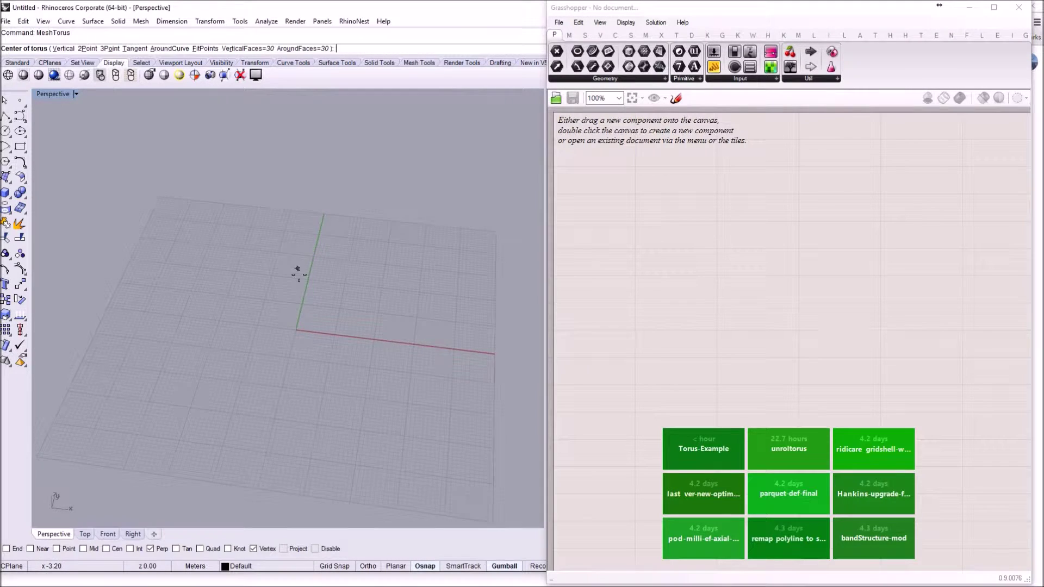
pyautogui.scroll(2, 276, 228)
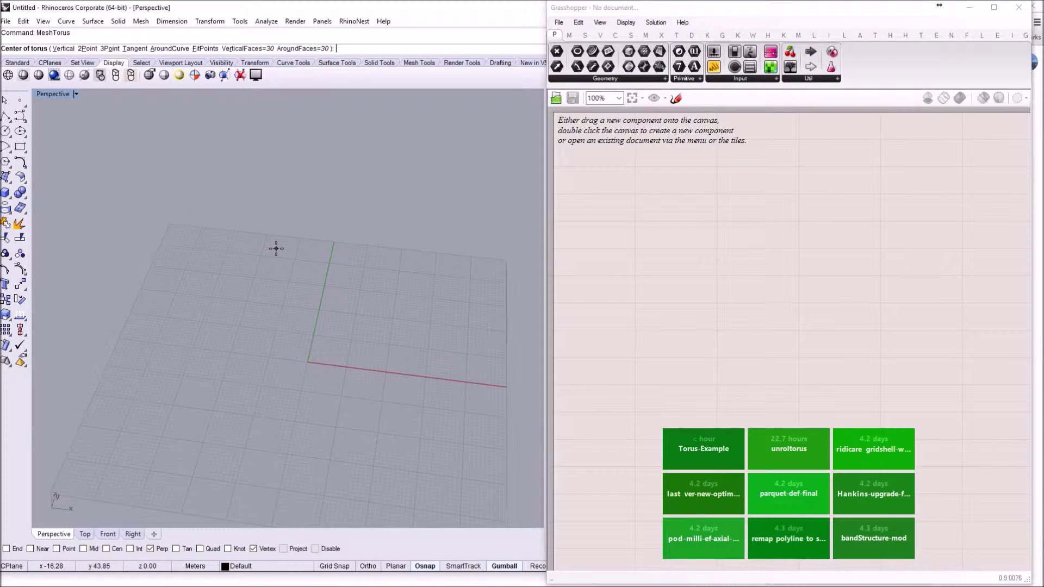
pyautogui.click(276, 248)
pyautogui.click(305, 214)
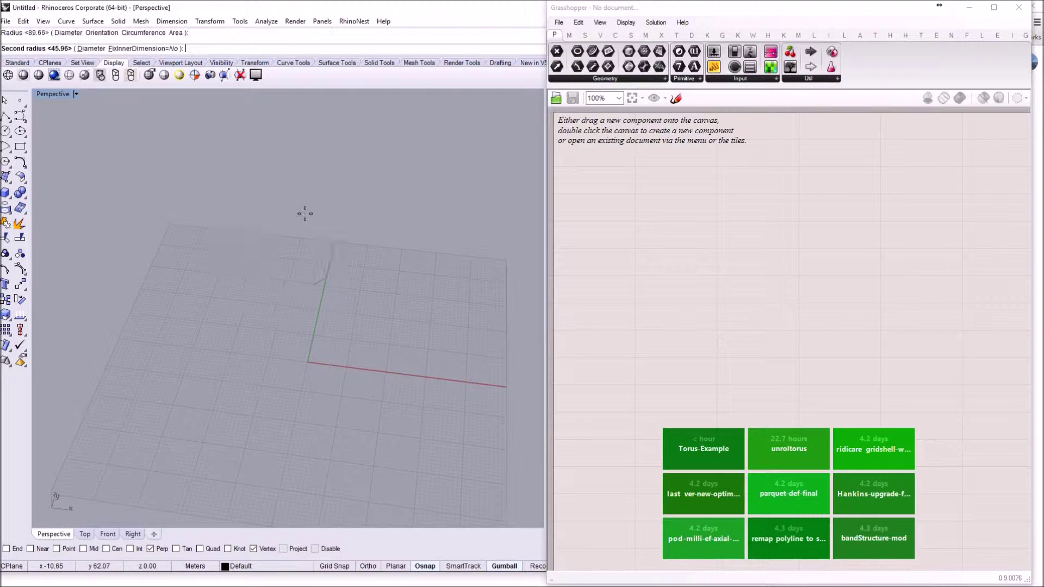
pyautogui.click(288, 222)
pyautogui.moveTo(288, 227); pyautogui.dragTo(308, 260, button='right')
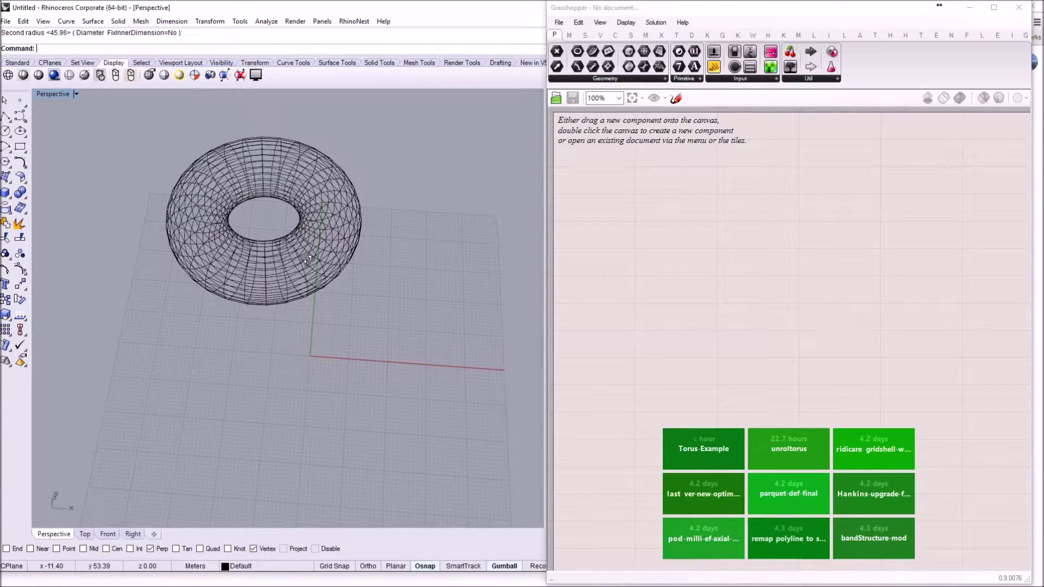
pyautogui.scroll(-2, 275, 226)
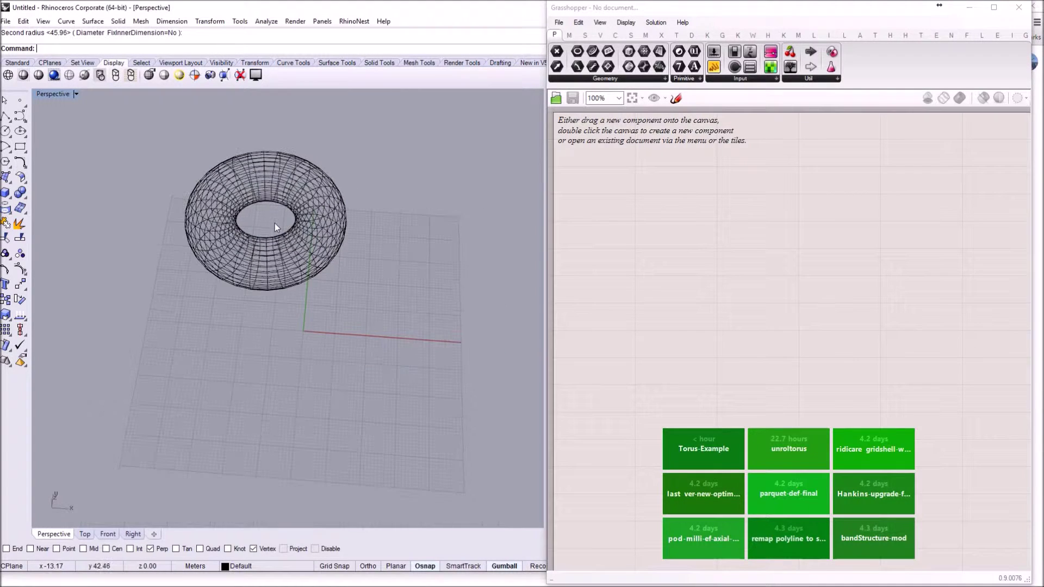
# Step: Place a Mesh parameter on the Grasshopper canvas and set it to reference the Rhino torus
pyautogui.doubleClick(652, 314)
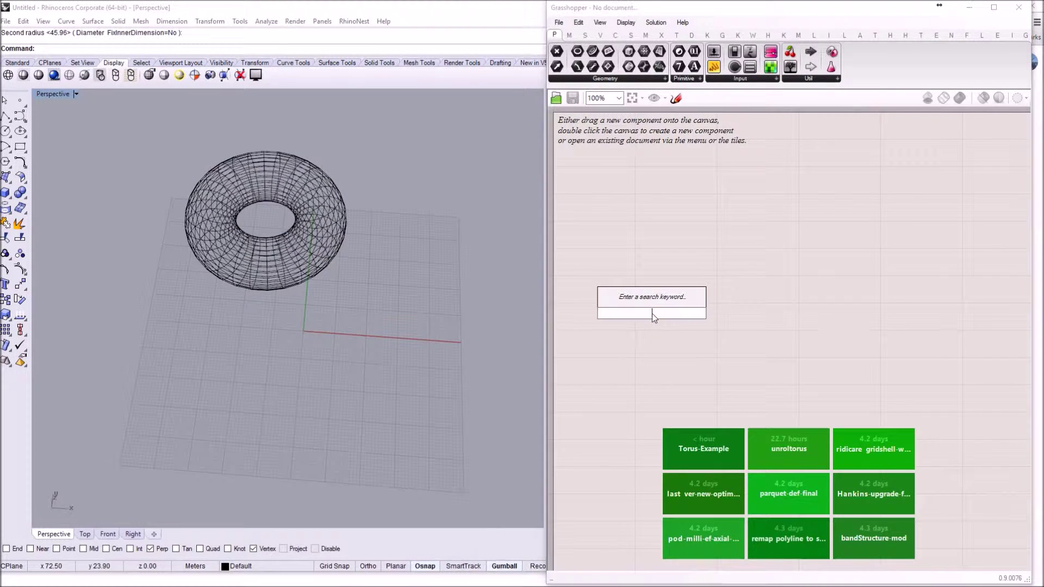
pyautogui.write('mesh')
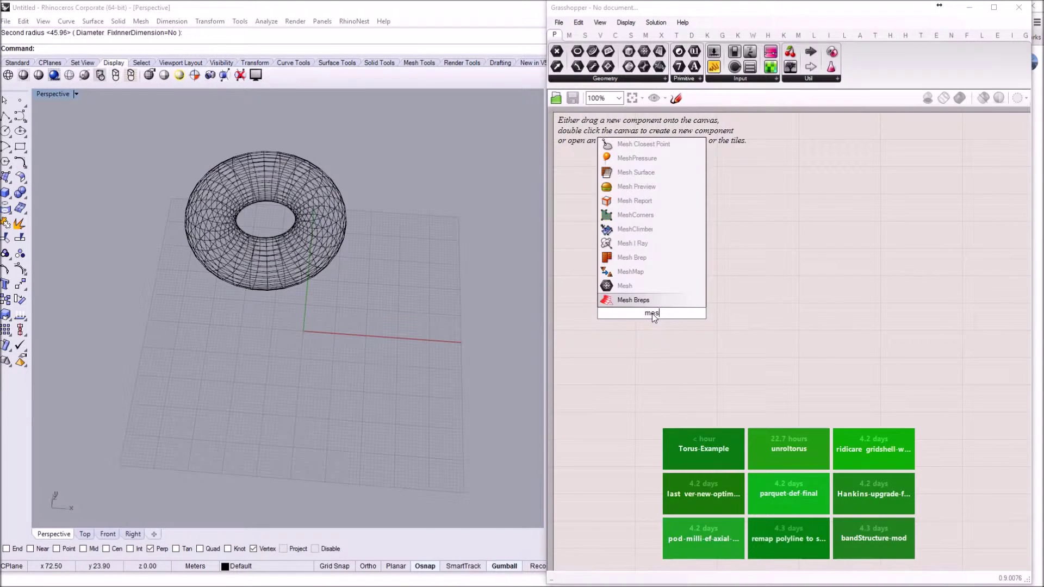
pyautogui.press('Return')
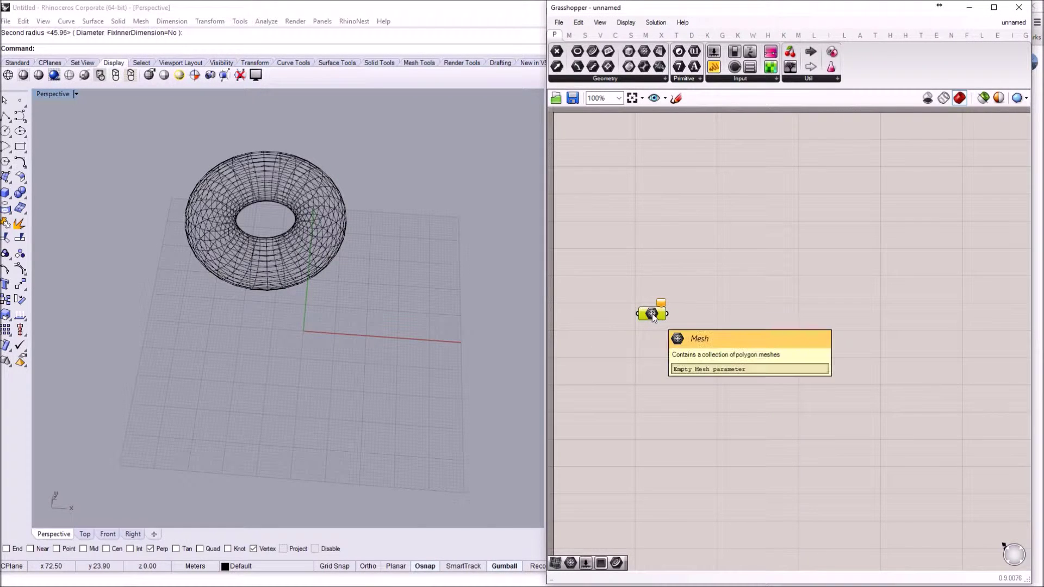
pyautogui.rightClick(652, 313)
pyautogui.click(692, 472)
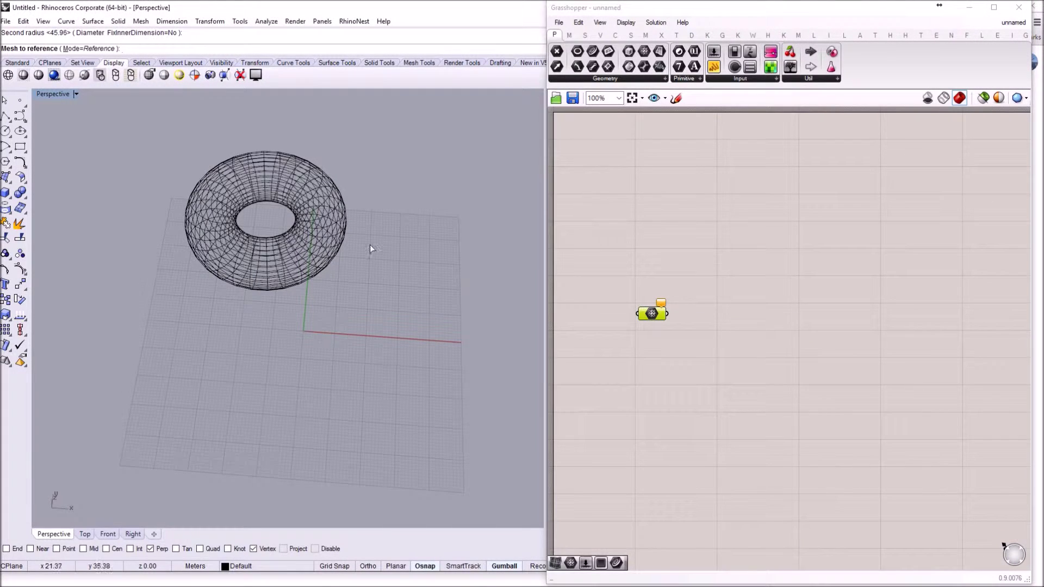
pyautogui.click(325, 228)
pyautogui.moveTo(640, 308); pyautogui.dragTo(624, 292)
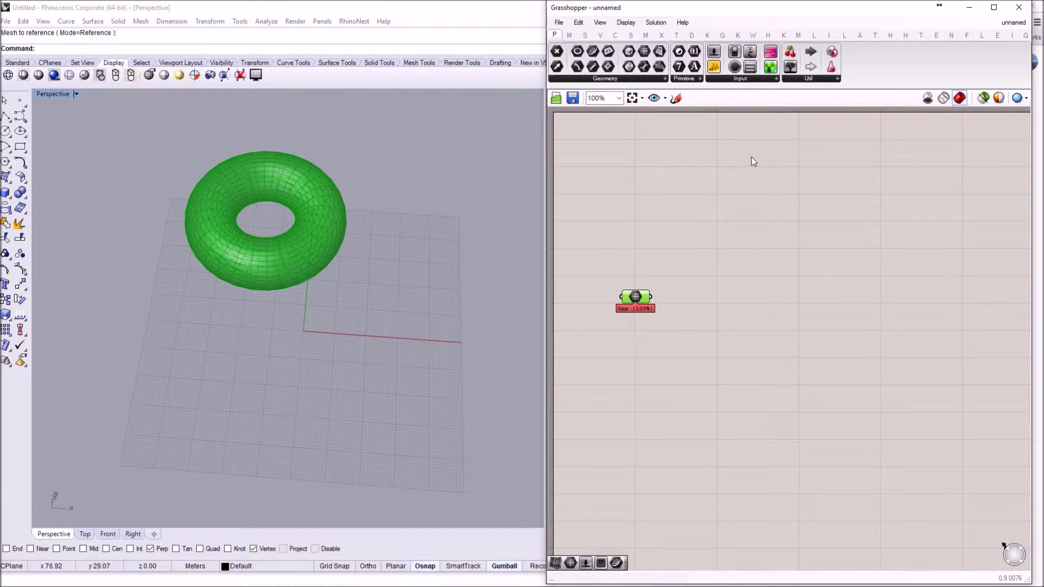
# Step: Chain Graph from Mesh, Weight Graph, Tree Graph and the unroll-by-graph component after the Mesh parameter
pyautogui.click(829, 36)
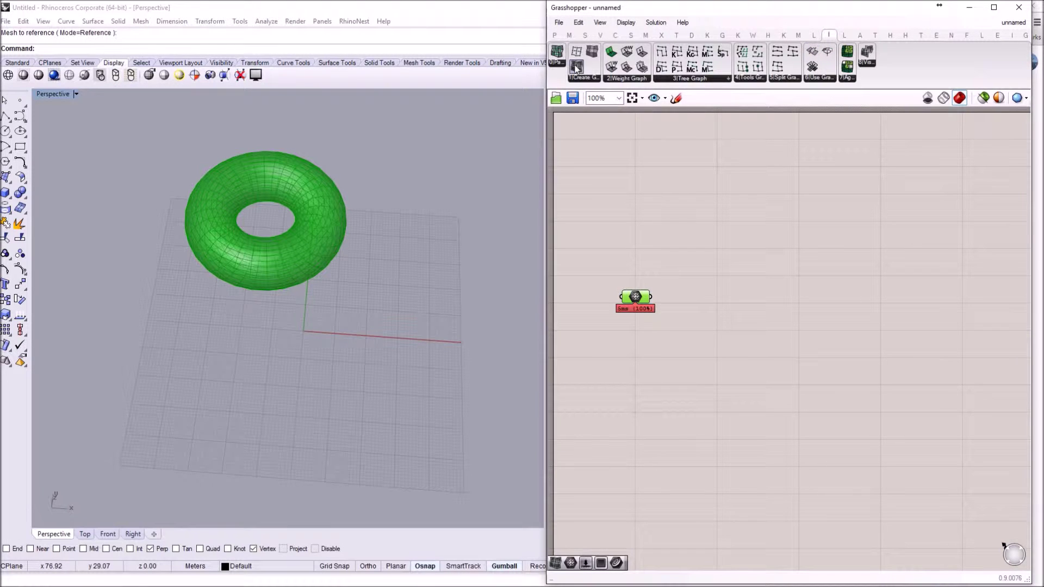
pyautogui.moveTo(578, 68); pyautogui.dragTo(698, 299)
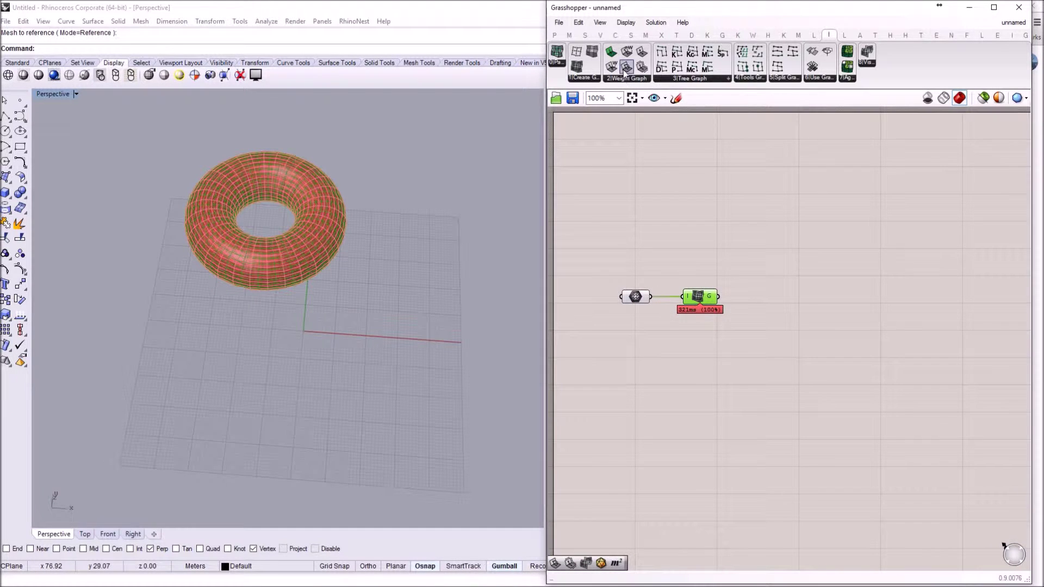
pyautogui.moveTo(675, 129); pyautogui.dragTo(761, 296)
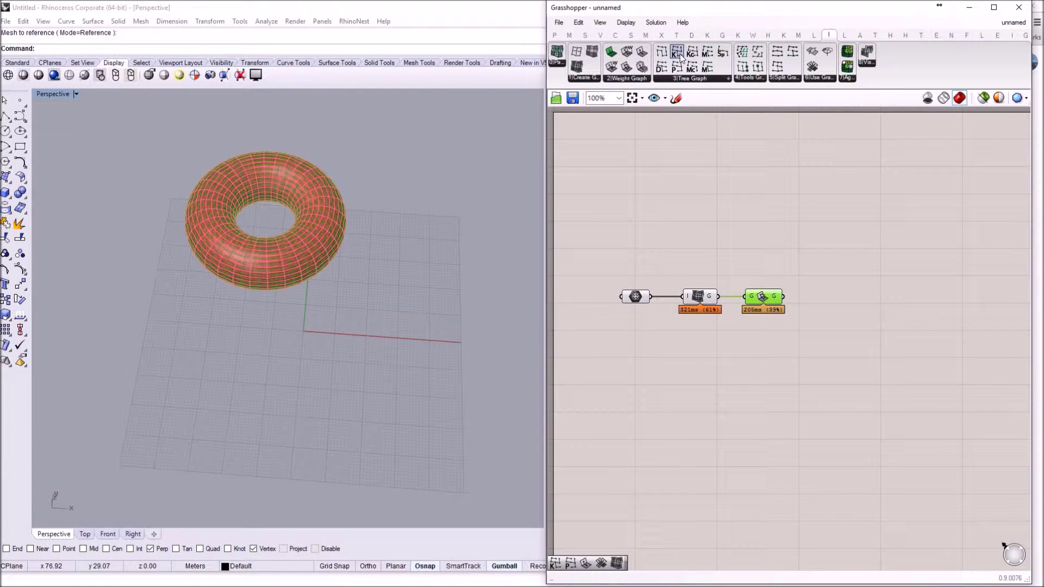
pyautogui.moveTo(823, 255); pyautogui.dragTo(824, 295)
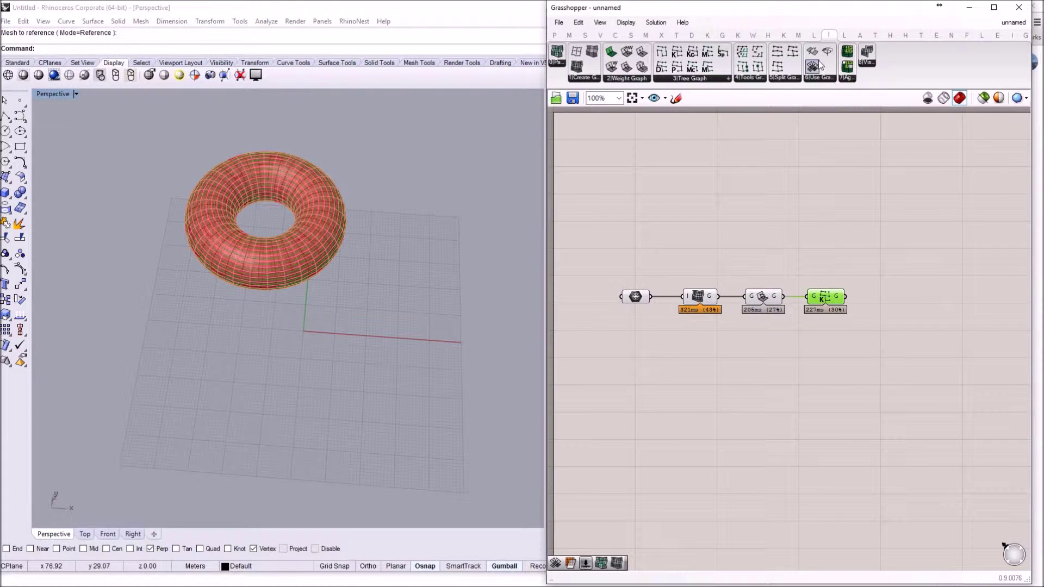
pyautogui.moveTo(813, 66); pyautogui.dragTo(927, 332)
pyautogui.moveTo(846, 296); pyautogui.dragTo(901, 291)
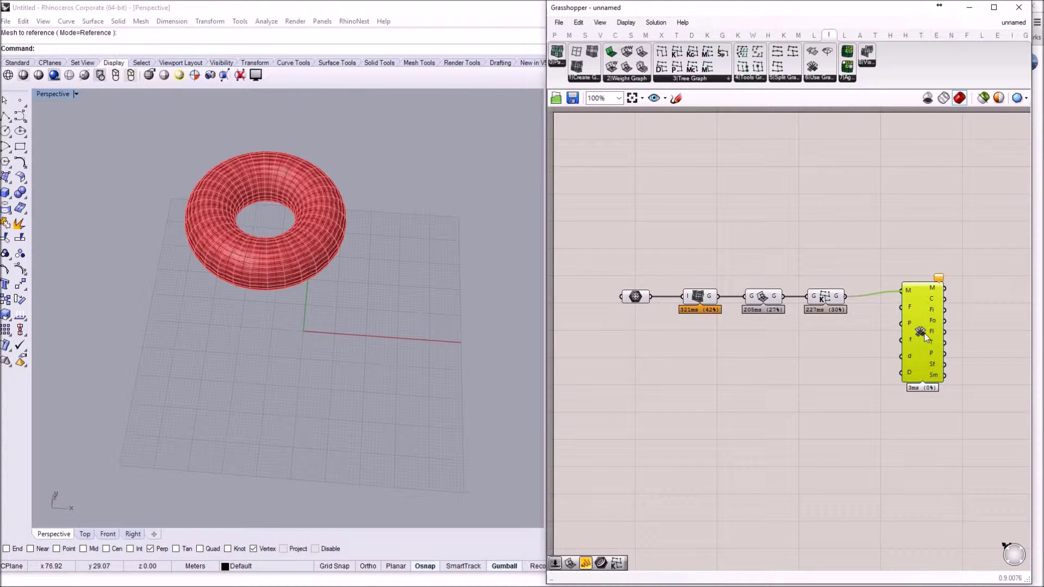
pyautogui.moveTo(383, 289)
pyautogui.mouseDown(button='right')
pyautogui.moveTo(388, 299)
pyautogui.moveTo(360, 278)
pyautogui.moveTo(370, 273)
pyautogui.mouseUp(button='right')
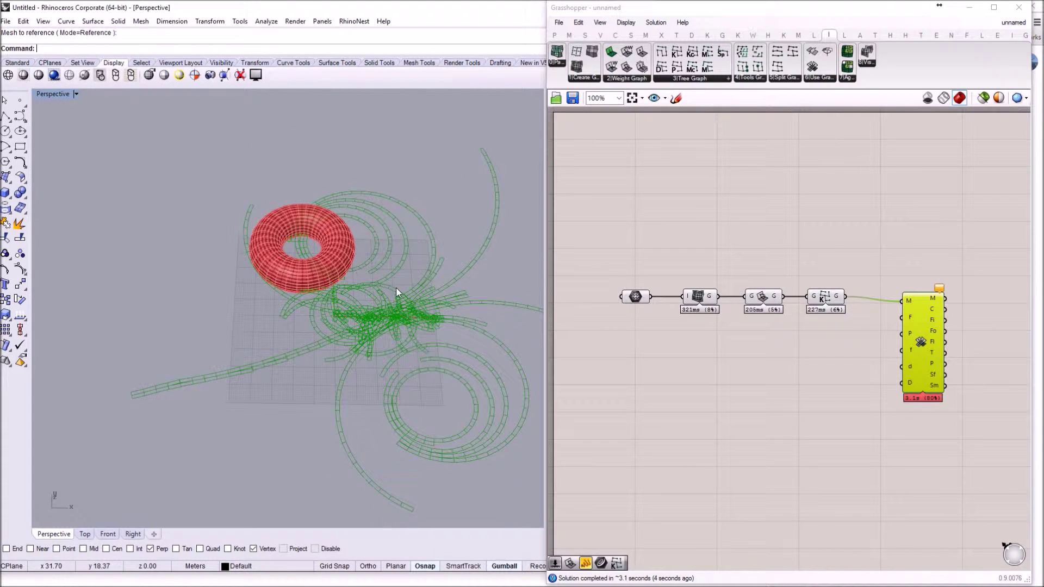
pyautogui.scroll(-2, 381, 308)
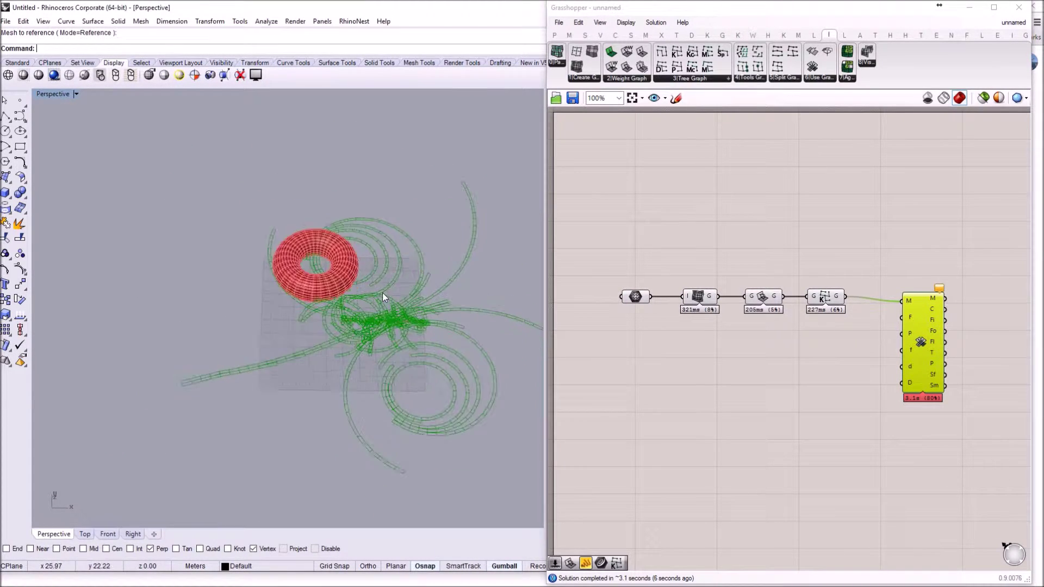
pyautogui.scroll(6, 382, 292)
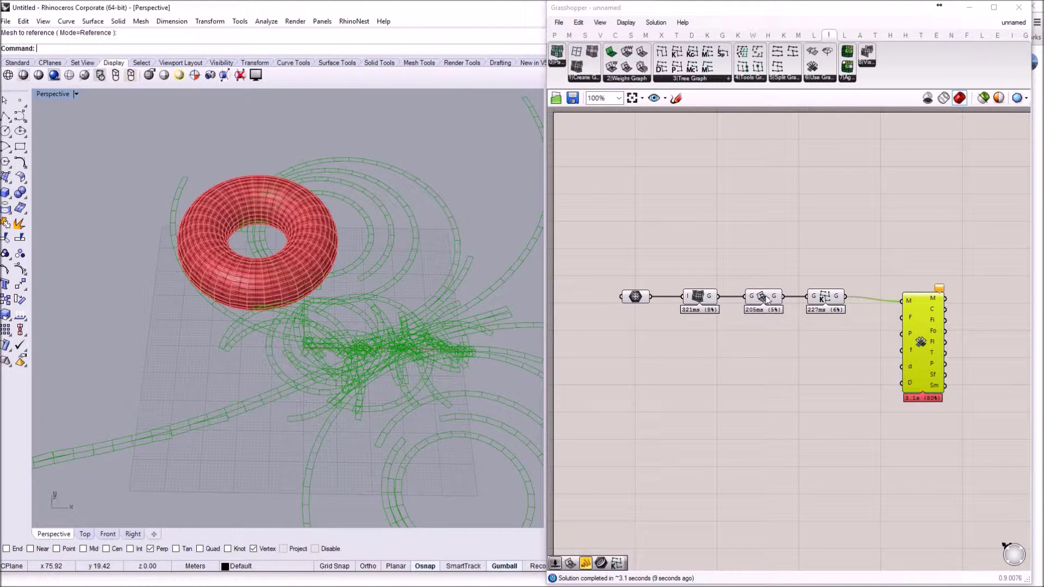
pyautogui.moveTo(776, 297)
pyautogui.moveTo(406, 328); pyautogui.dragTo(400, 334, button='right')
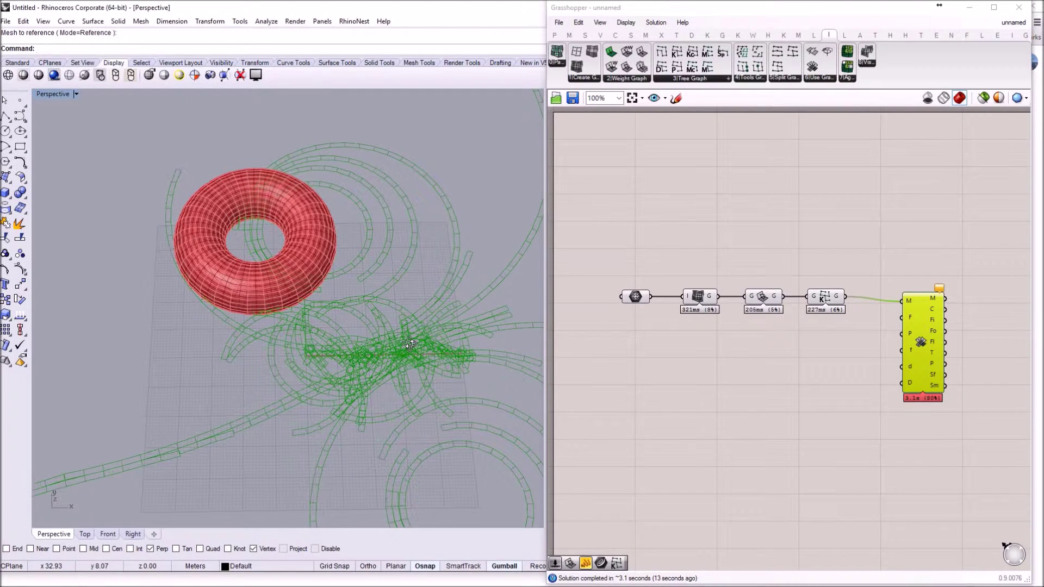
pyautogui.scroll(-2, 399, 335)
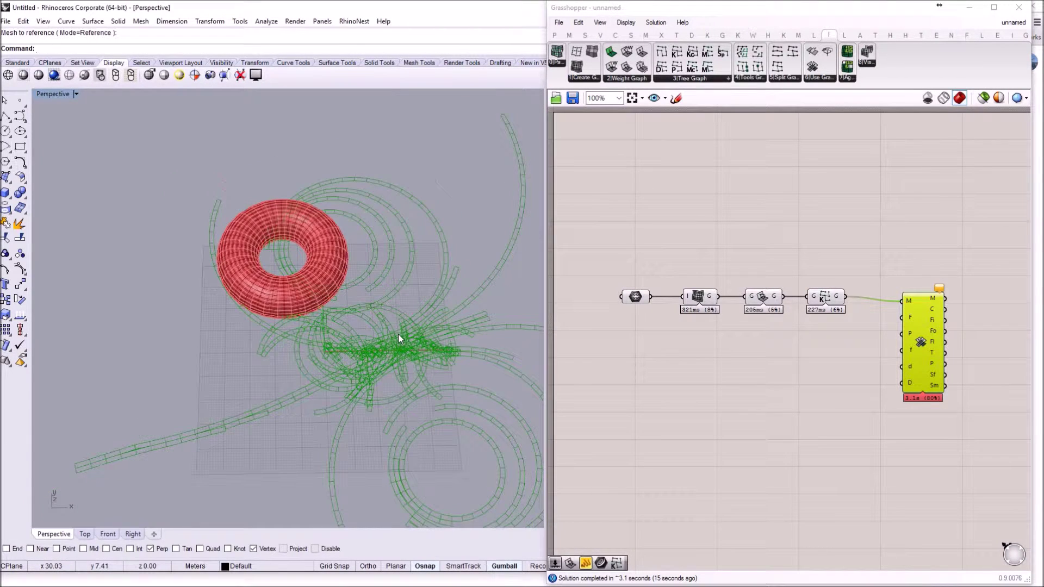
pyautogui.scroll(-2, 399, 335)
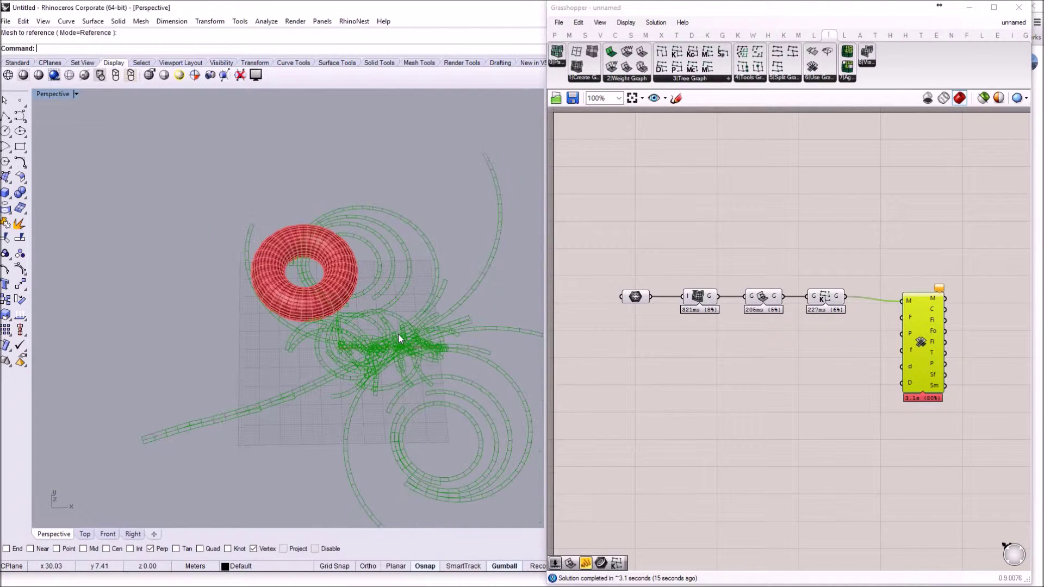
pyautogui.doubleClick(808, 369)
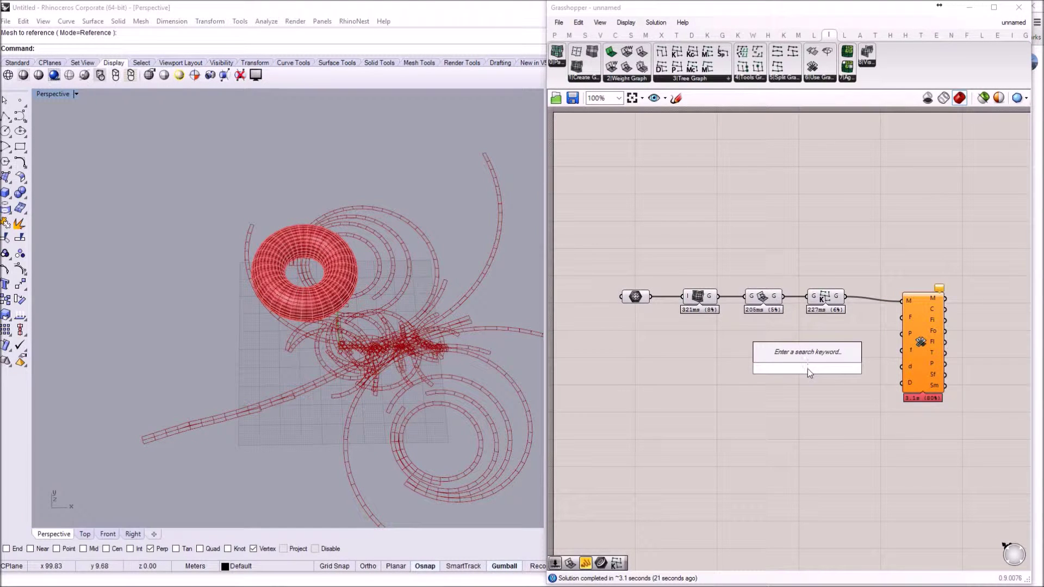
# Step: Add a 100 number slider, wire it to the unroll D input, and lower it to 69
pyautogui.write('100')
pyautogui.press('Return')
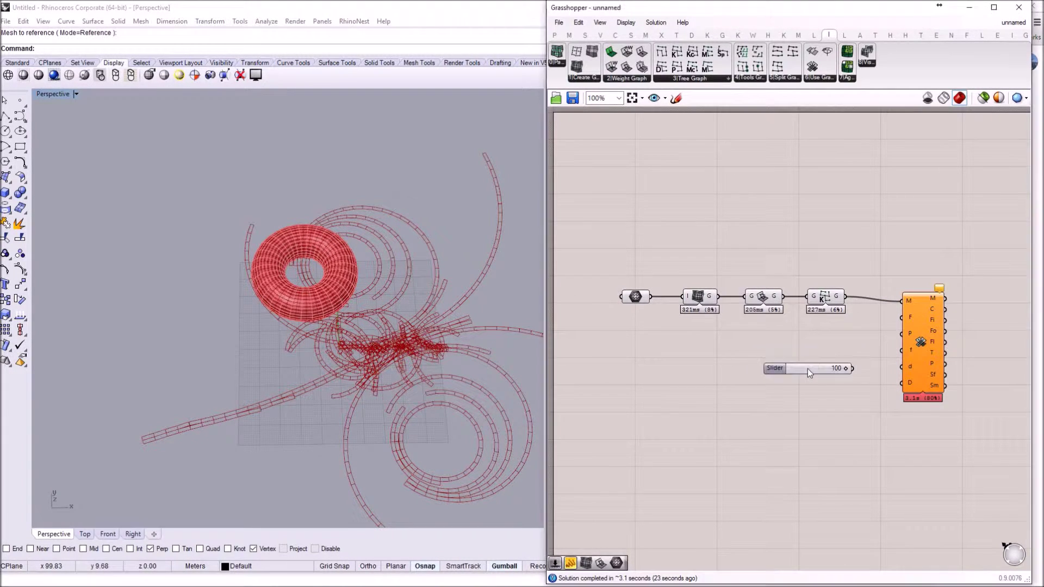
pyautogui.moveTo(853, 369); pyautogui.dragTo(903, 382)
pyautogui.scroll(-10, 338, 366)
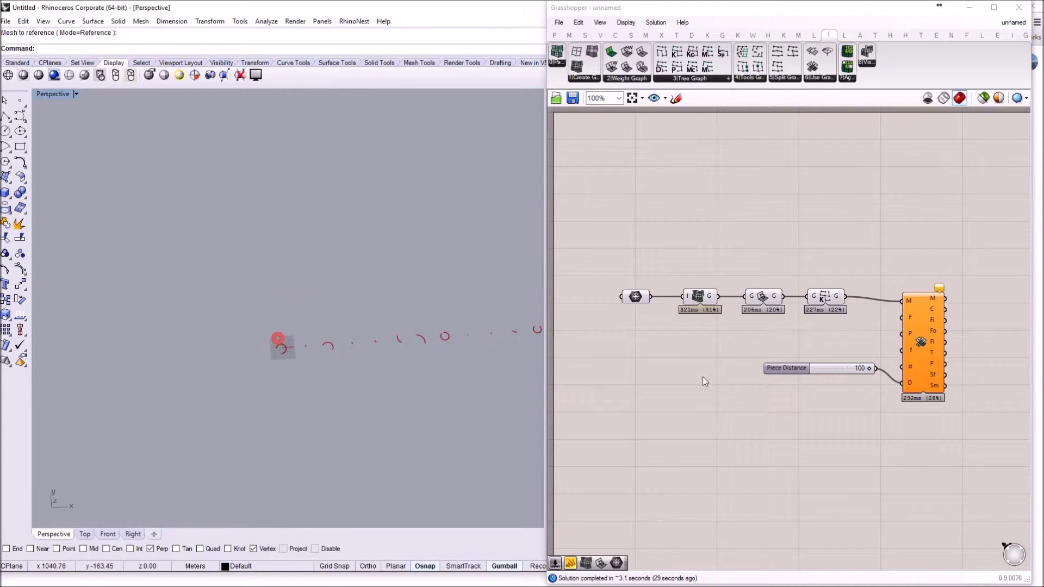
pyautogui.moveTo(869, 370); pyautogui.dragTo(840, 374)
# Step: Zoom the Perspective viewport onto the torus and its unrolled arc strips
pyautogui.scroll(-5, 272, 384)
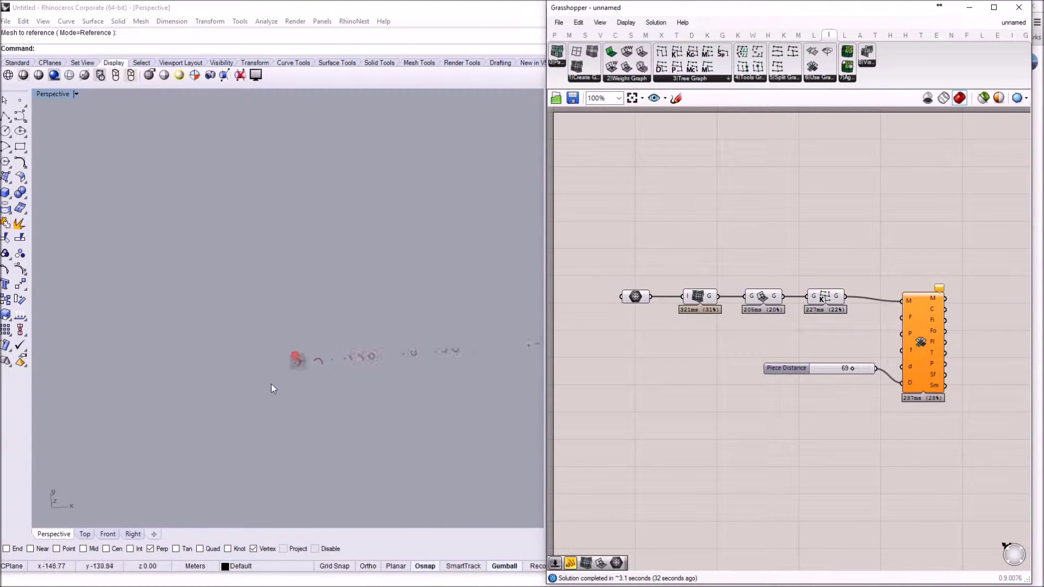
pyautogui.scroll(-3, 242, 374)
pyautogui.scroll(1, 288, 384)
pyautogui.scroll(-1, 304, 383)
pyautogui.scroll(3, 390, 362)
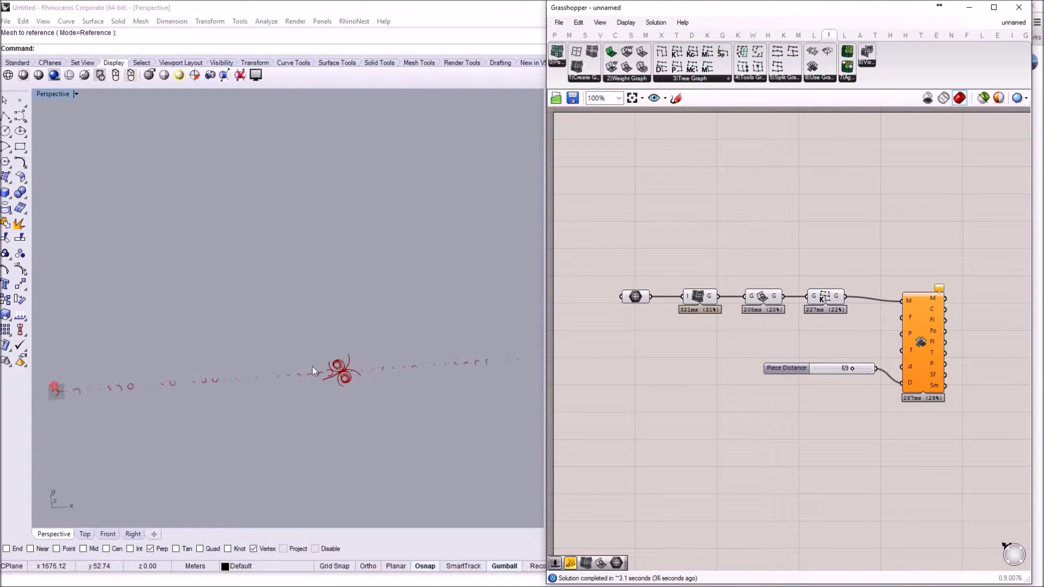
pyautogui.scroll(-1, 376, 360)
pyautogui.scroll(4, 152, 380)
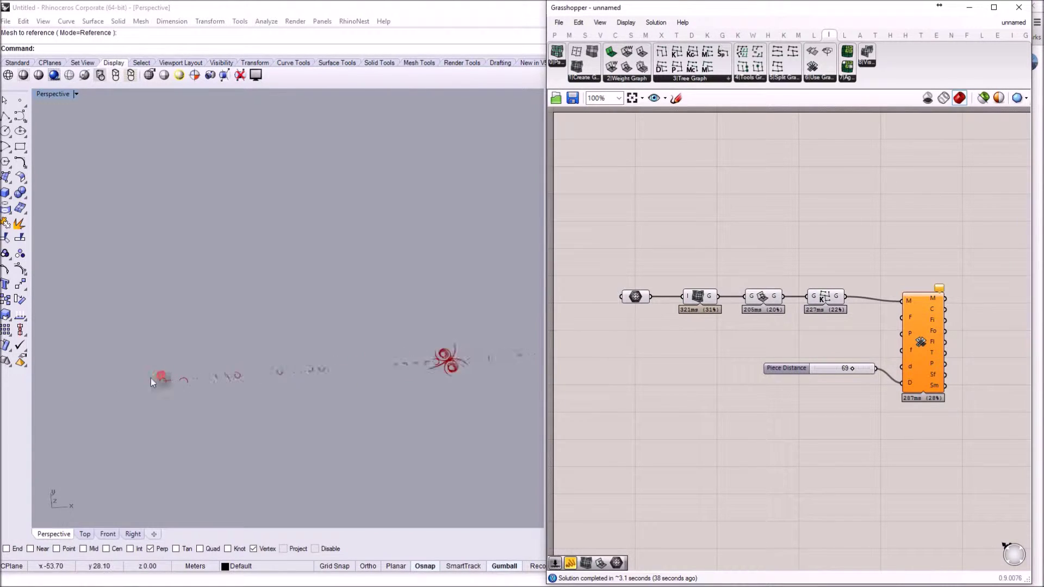
pyautogui.scroll(5, 149, 377)
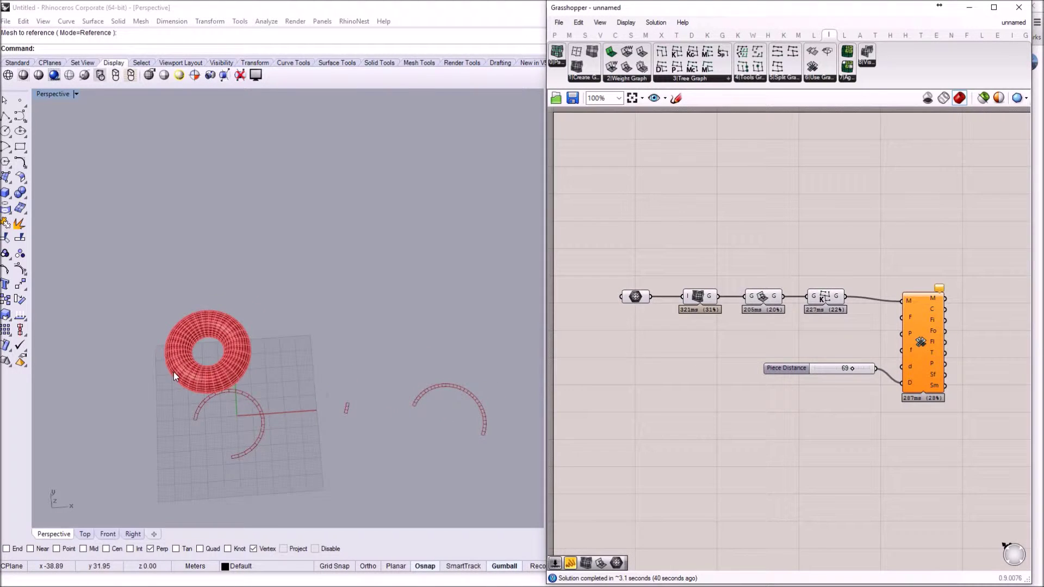
pyautogui.scroll(4, 199, 345)
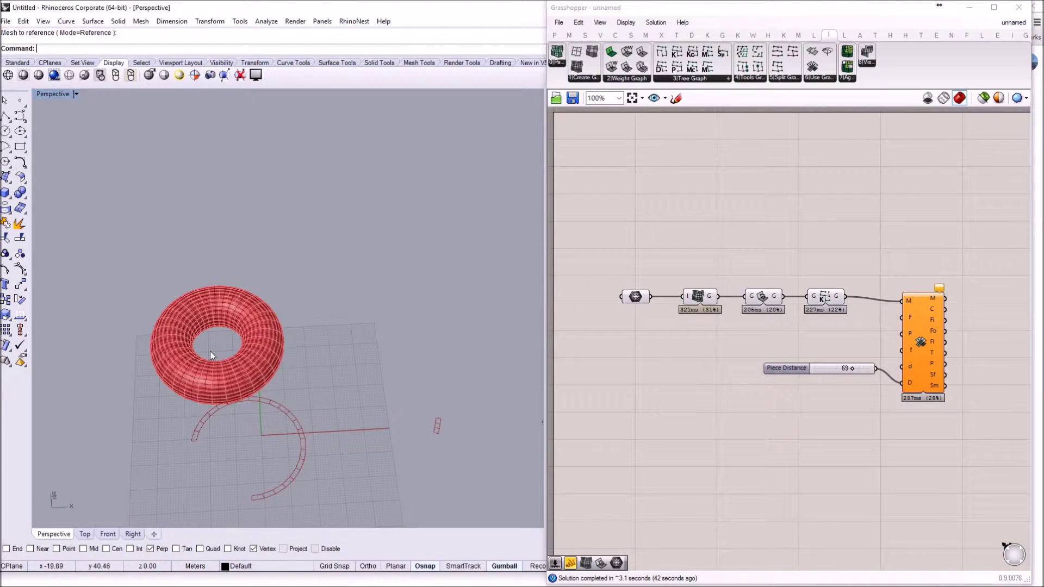
pyautogui.scroll(-3, 211, 336)
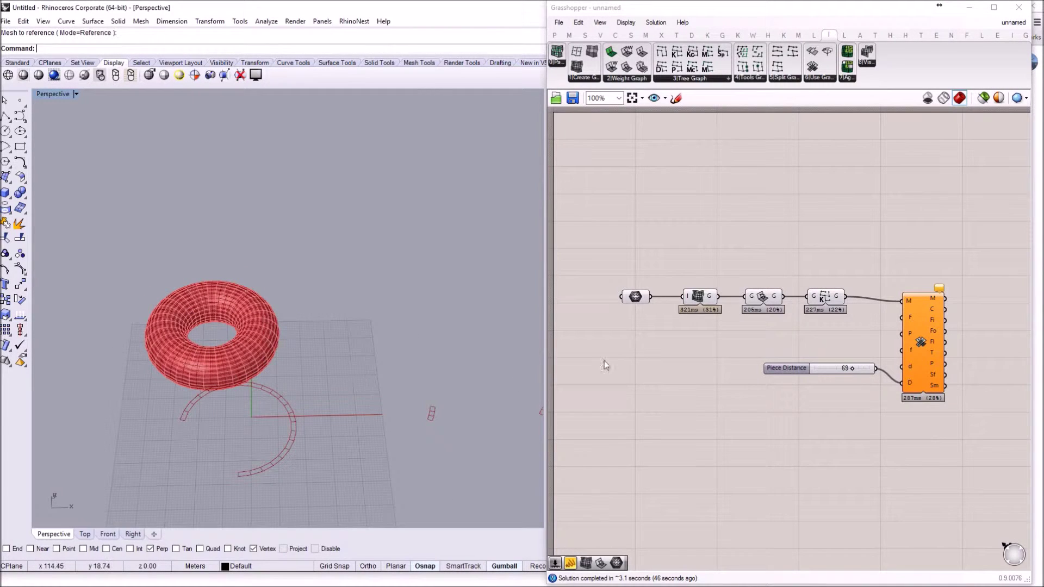
# Step: Move the Piece Distance slider lower and the unroll component slightly up
pyautogui.moveTo(798, 372); pyautogui.dragTo(793, 386)
pyautogui.moveTo(926, 325); pyautogui.dragTo(927, 316)
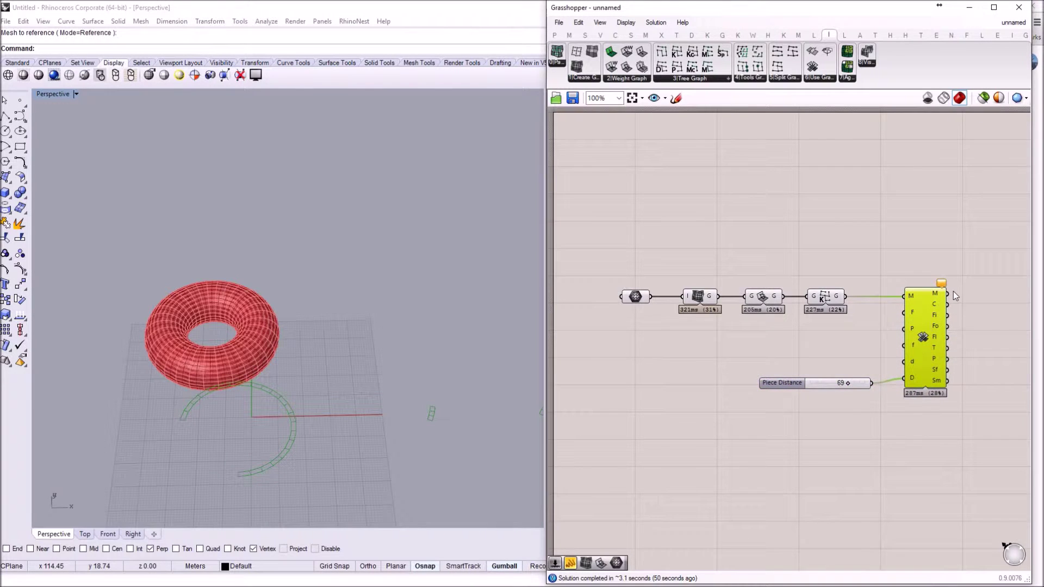
pyautogui.scroll(1, 951, 289)
# Step: Pan the Grasshopper canvas and orbit the Perspective view over the torus and its strips
pyautogui.moveTo(807, 335); pyautogui.dragTo(835, 314, button='right')
pyautogui.moveTo(209, 354); pyautogui.dragTo(213, 343, button='right')
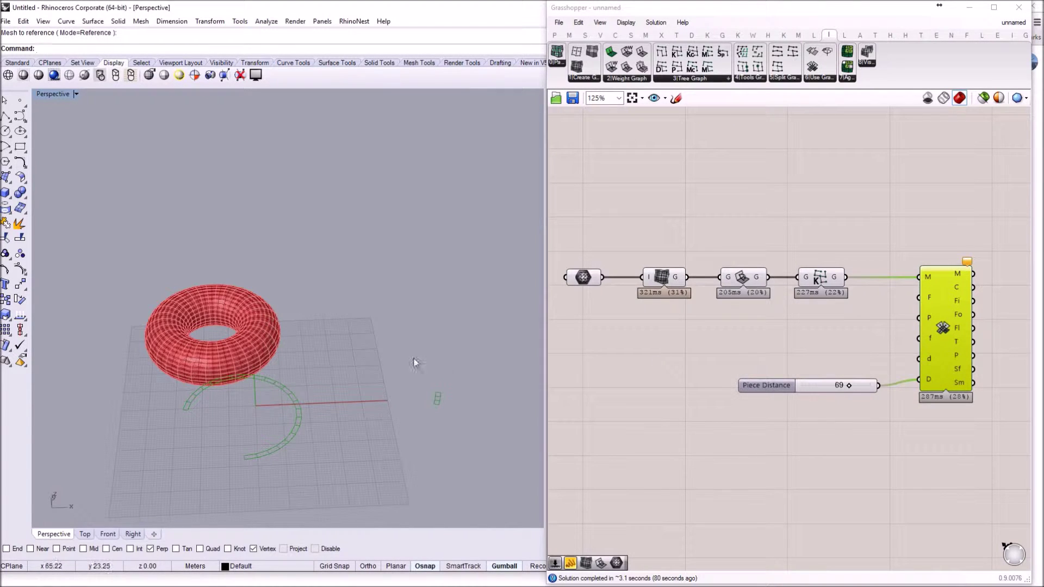
pyautogui.moveTo(328, 350); pyautogui.dragTo(340, 354, button='right')
pyautogui.moveTo(297, 325); pyautogui.dragTo(215, 282, button='right')
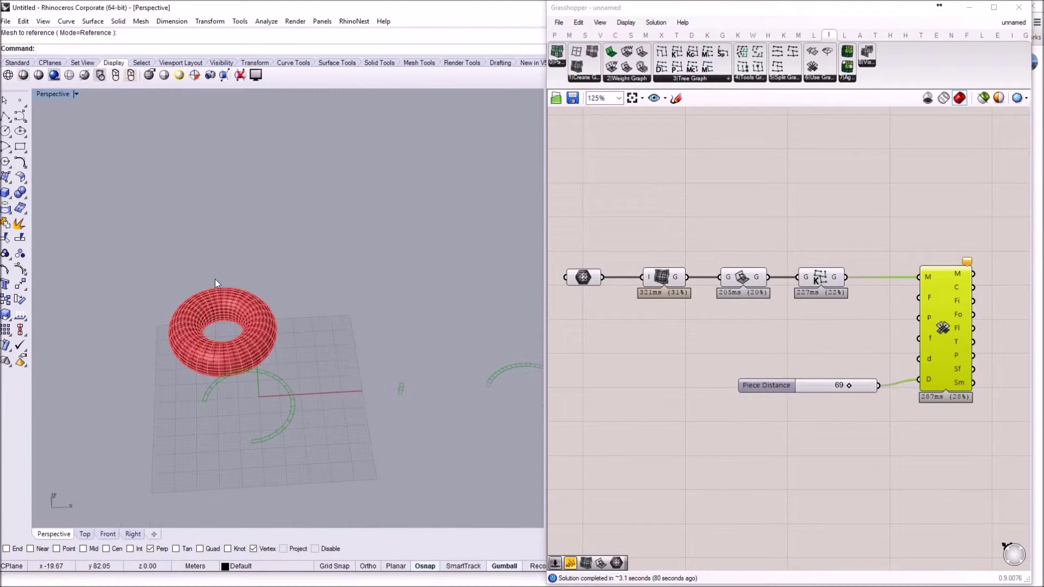
pyautogui.scroll(-2, 215, 283)
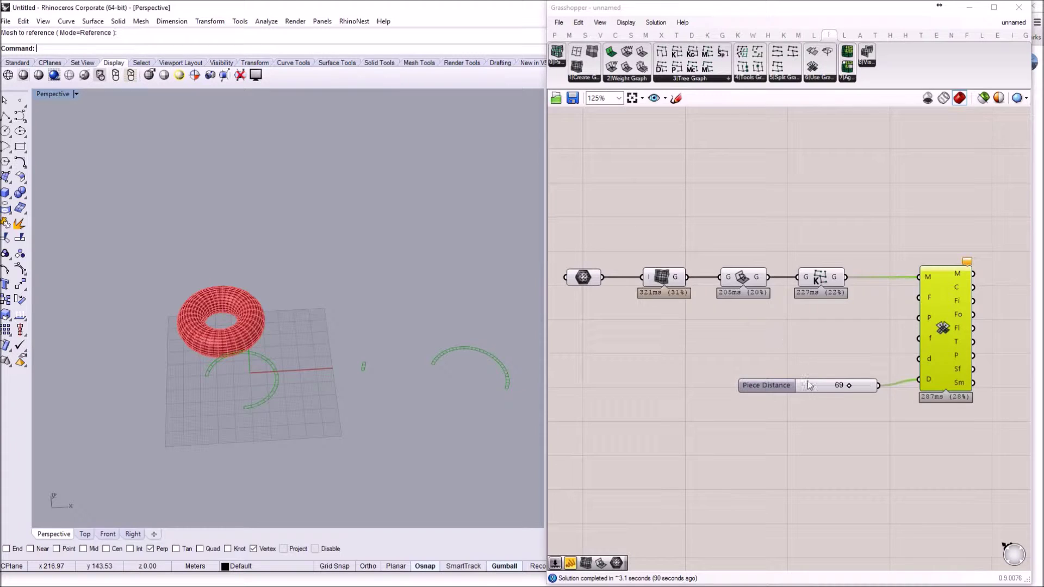
# Step: Add a Face Size Node (mesh face) Weight component from the Weight Graph list below the chain
pyautogui.moveTo(784, 390); pyautogui.dragTo(797, 397)
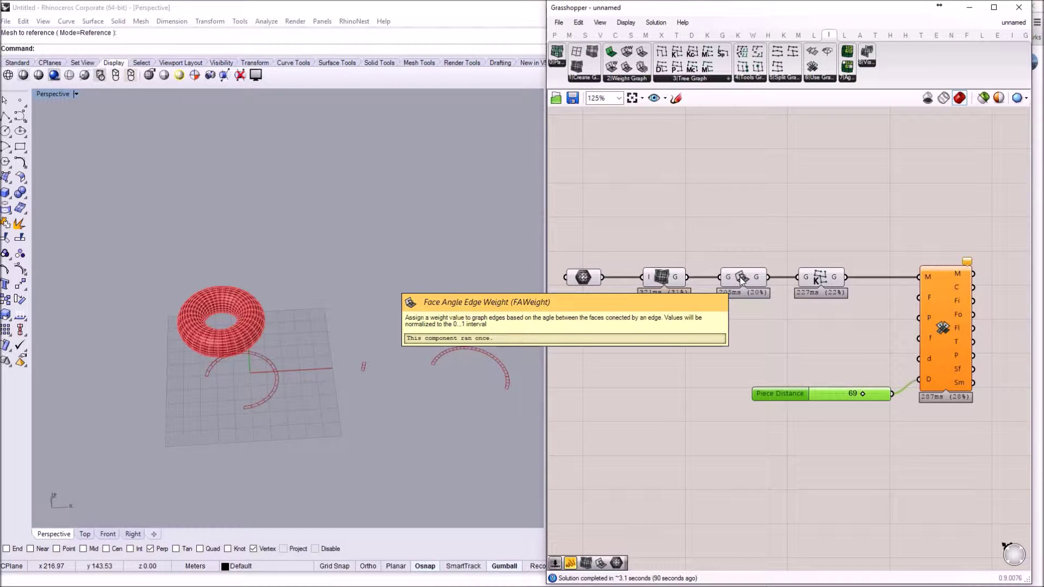
pyautogui.click(630, 79)
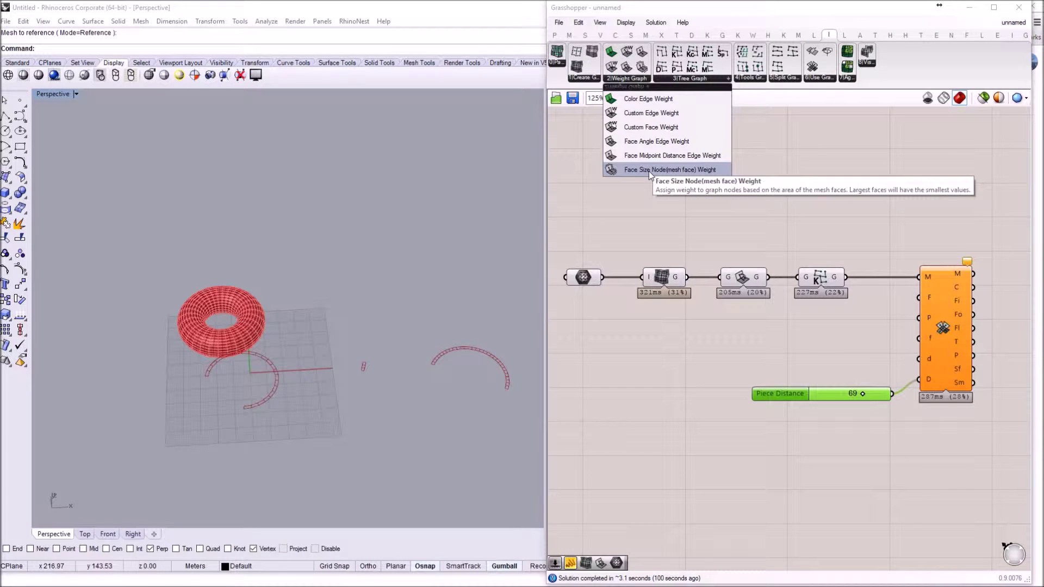
pyautogui.moveTo(648, 171); pyautogui.dragTo(681, 325)
pyautogui.moveTo(709, 362); pyautogui.dragTo(767, 362)
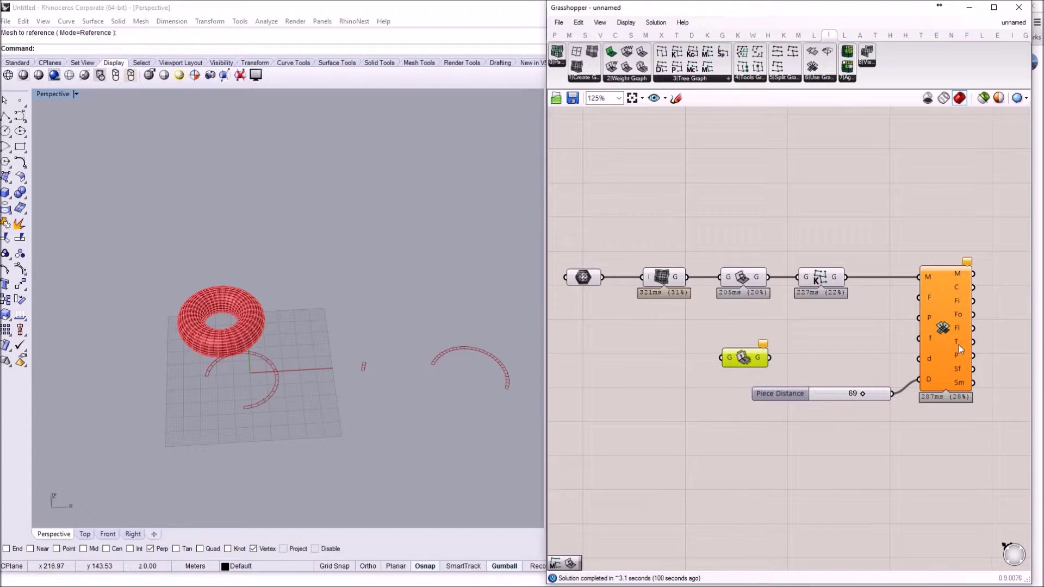
# Step: Shift the unroll component and slider aside, then wire the mesh graph output into the face-size weight component
pyautogui.moveTo(947, 331); pyautogui.dragTo(983, 322)
pyautogui.moveTo(799, 401); pyautogui.dragTo(843, 333)
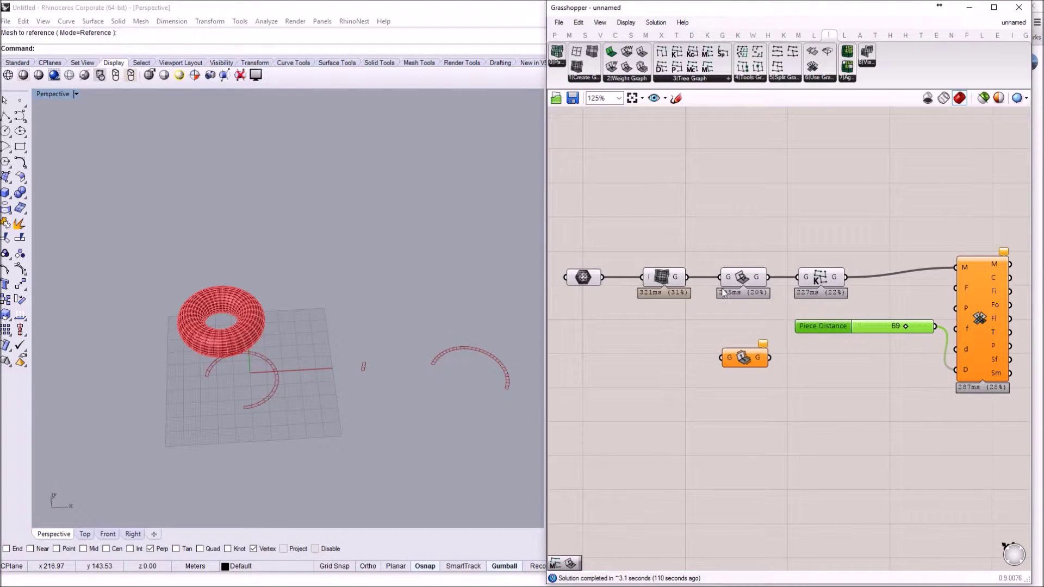
pyautogui.moveTo(743, 357); pyautogui.dragTo(747, 365)
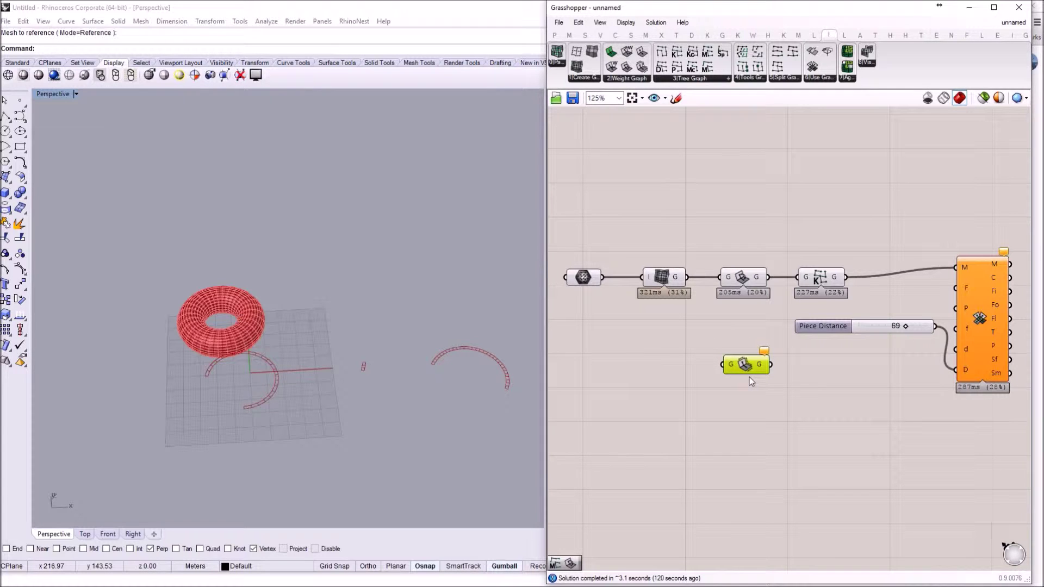
pyautogui.moveTo(688, 277); pyautogui.dragTo(727, 364)
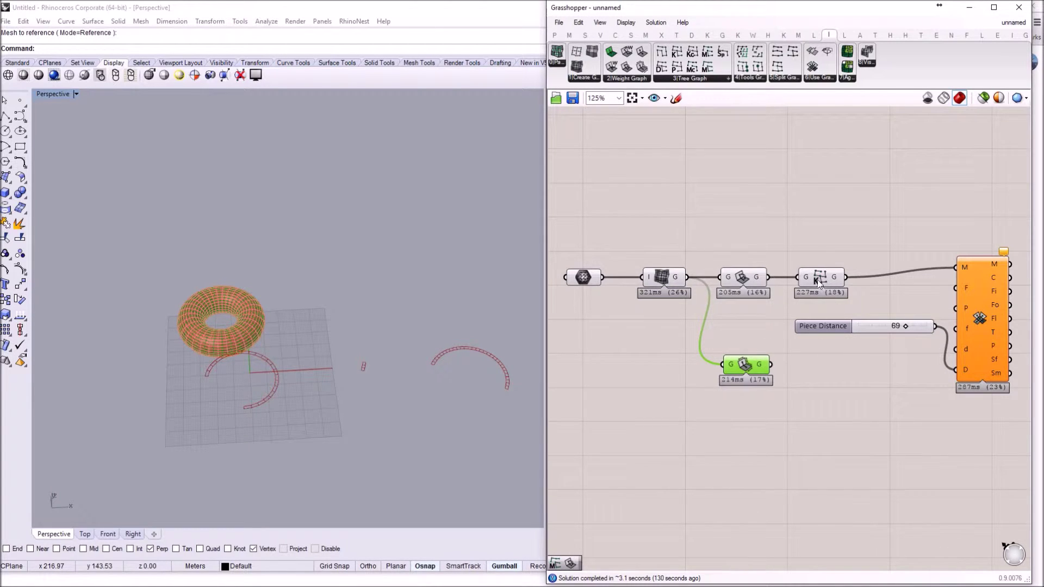
pyautogui.moveTo(822, 280); pyautogui.dragTo(824, 266)
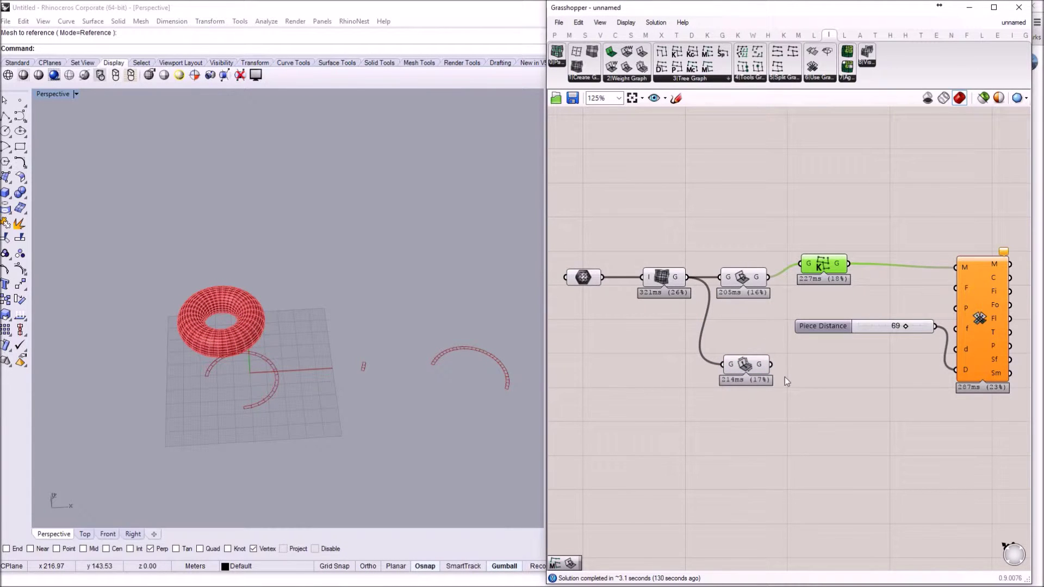
pyautogui.click(707, 80)
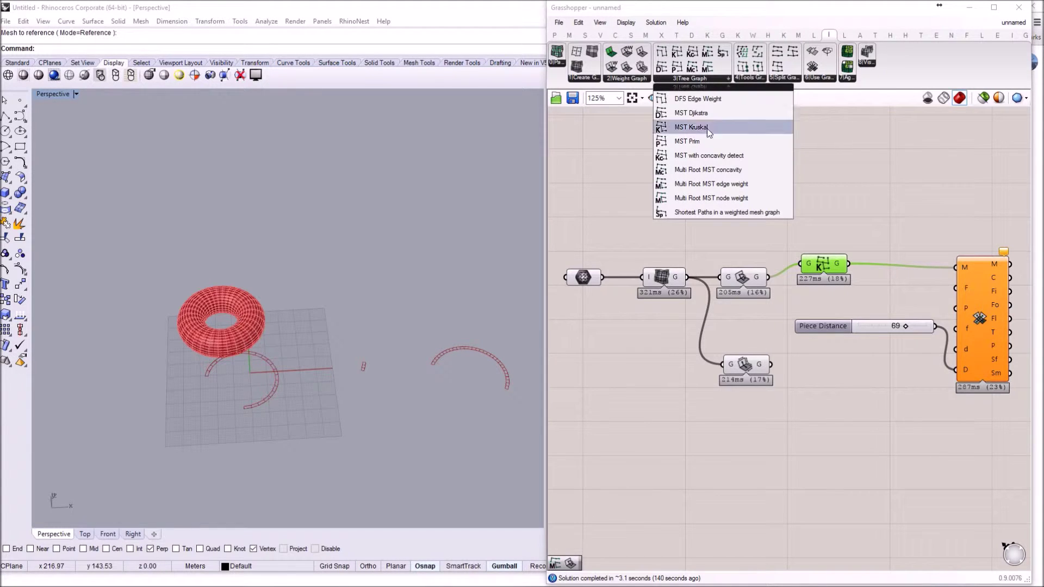
# Step: Place a Multi Root MST node weight component and feed it the face-size weighted graph
pyautogui.click(713, 199)
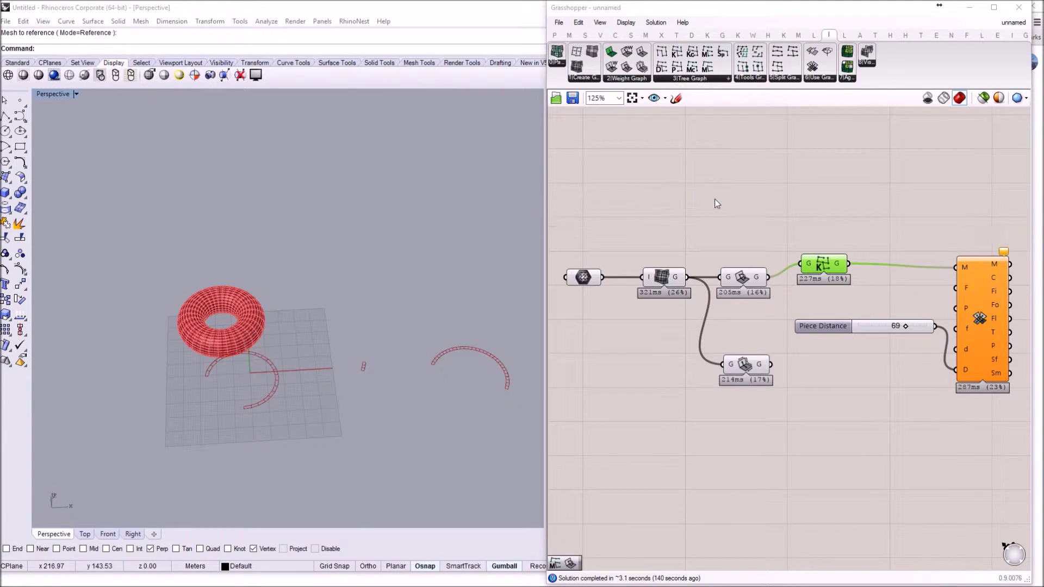
pyautogui.click(831, 377)
pyautogui.moveTo(772, 365); pyautogui.dragTo(822, 388)
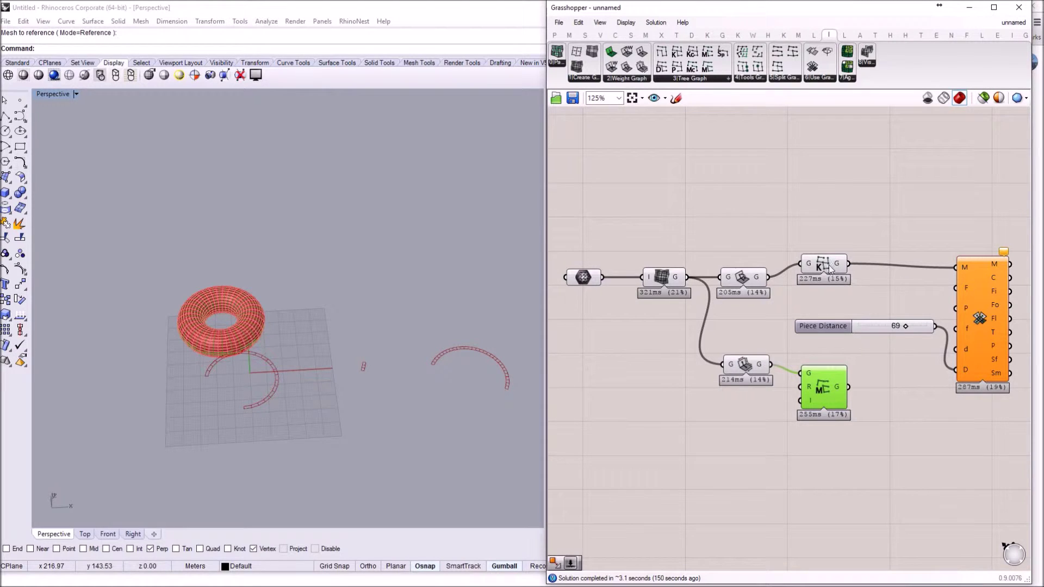
# Step: Show the Kruskal spanning tree over the torus in enhanced preview and orbit to inspect it
pyautogui.moveTo(624, 239); pyautogui.dragTo(785, 402)
pyautogui.middleClick(778, 396)
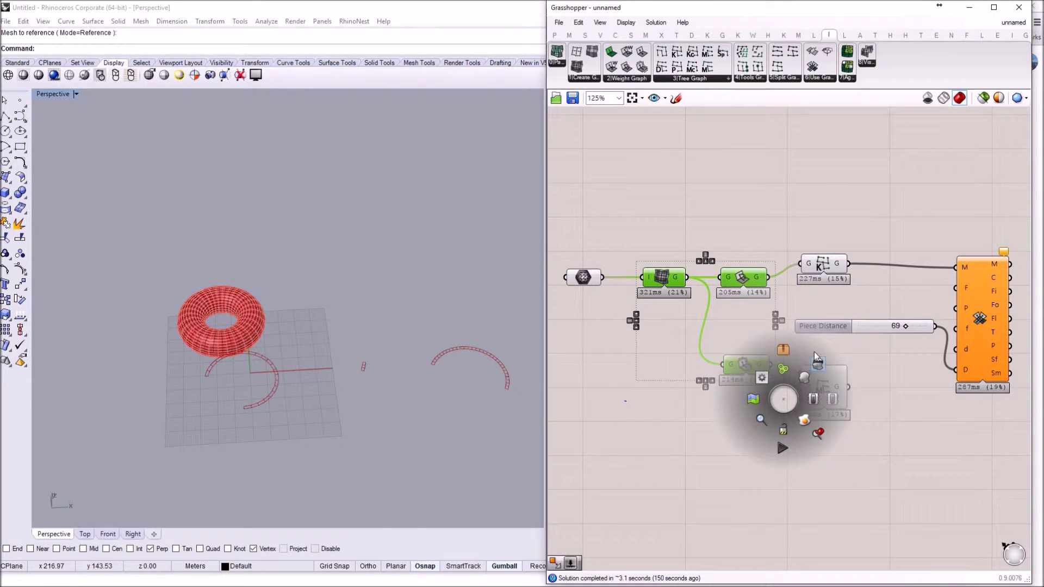
pyautogui.click(679, 400)
pyautogui.click(814, 397)
pyautogui.middleClick(814, 397)
pyautogui.click(821, 263)
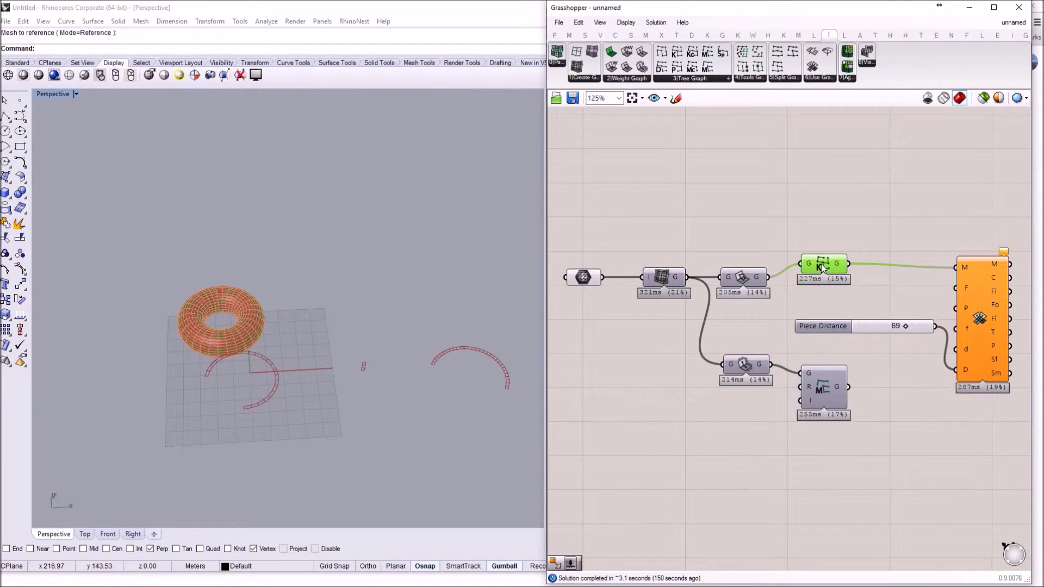
pyautogui.rightClick(821, 264)
pyautogui.click(843, 335)
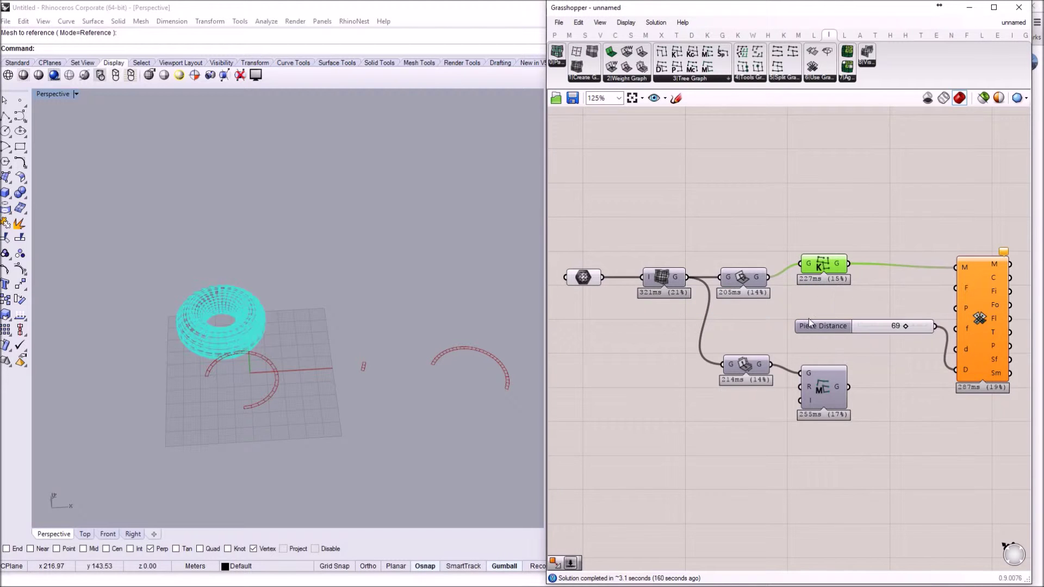
pyautogui.click(385, 337)
pyautogui.scroll(3, 219, 339)
pyautogui.scroll(3, 219, 340)
pyautogui.moveTo(220, 339); pyautogui.dragTo(161, 306, button='right')
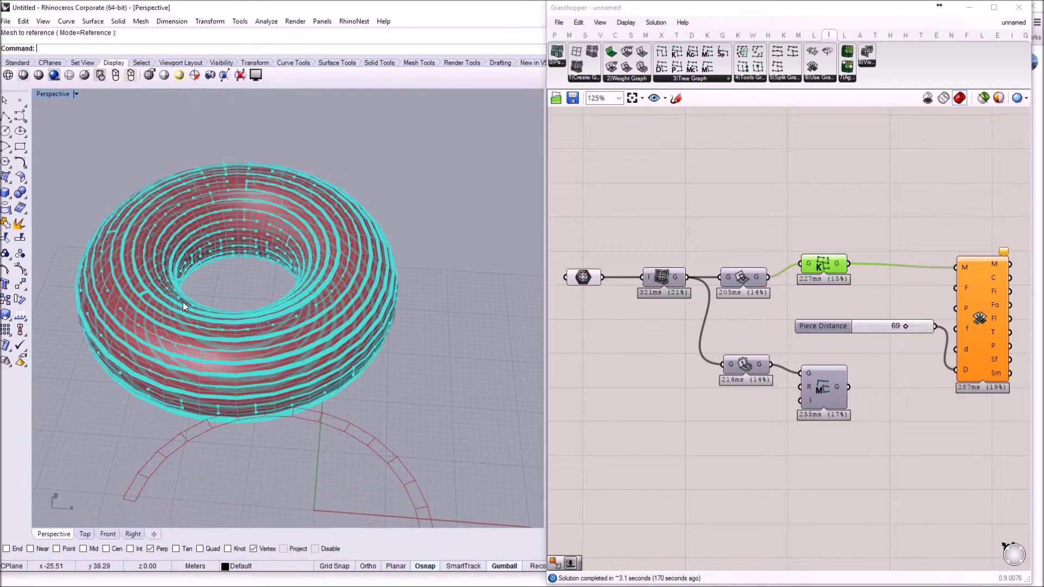
pyautogui.moveTo(167, 308); pyautogui.dragTo(289, 301, button='right')
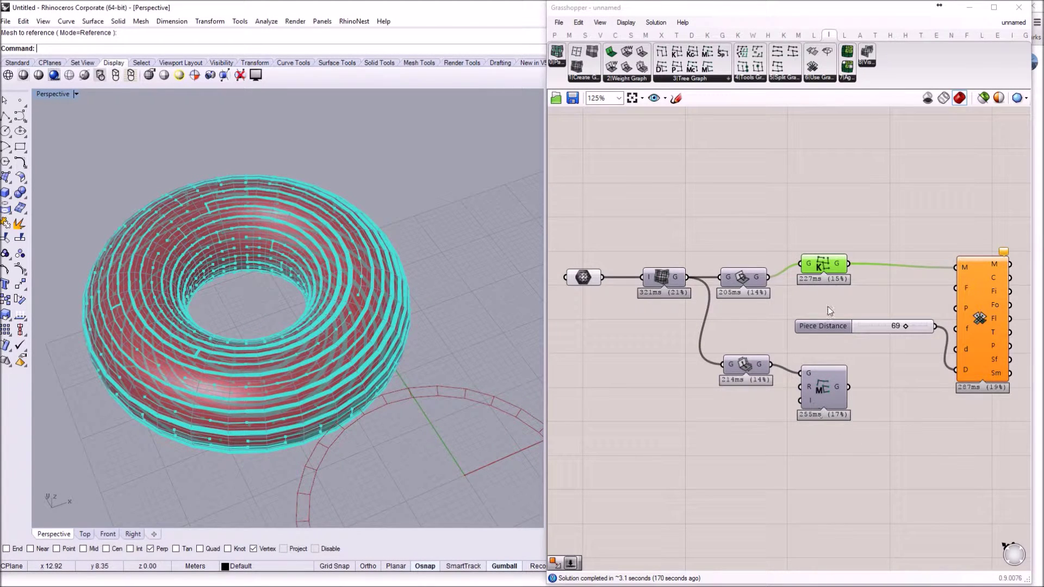
# Step: Hide the Kruskal preview and turn on Preview and Enhanced preview for the MST node component
pyautogui.middleClick(830, 266)
pyautogui.click(855, 245)
pyautogui.click(830, 387)
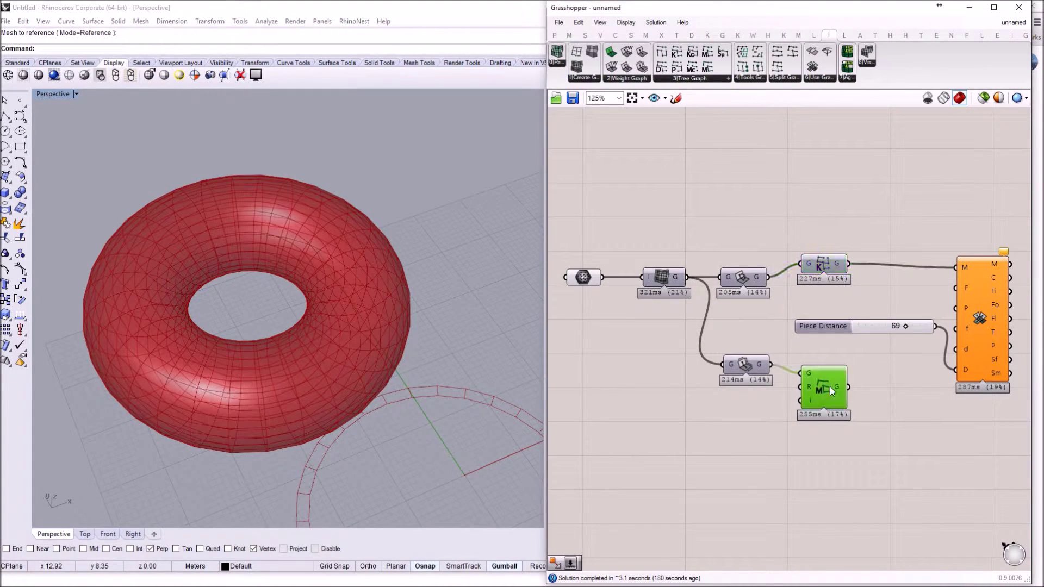
pyautogui.rightClick(826, 386)
pyautogui.click(848, 408)
pyautogui.rightClick(822, 389)
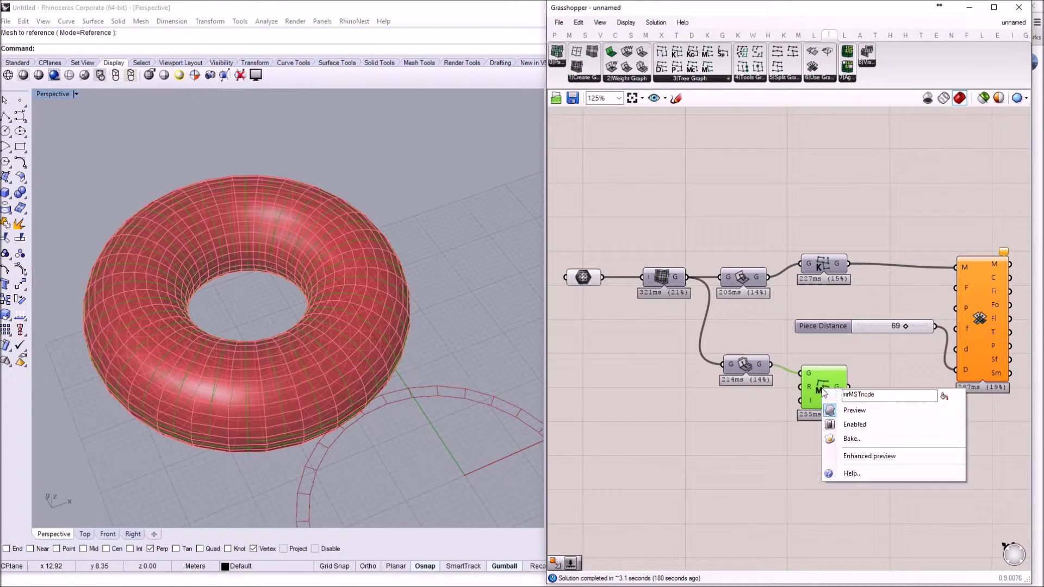
pyautogui.click(859, 458)
# Step: Reposition the unroll component and wire the Multi Root MST's G output into its M input
pyautogui.moveTo(309, 396); pyautogui.dragTo(385, 394, button='right')
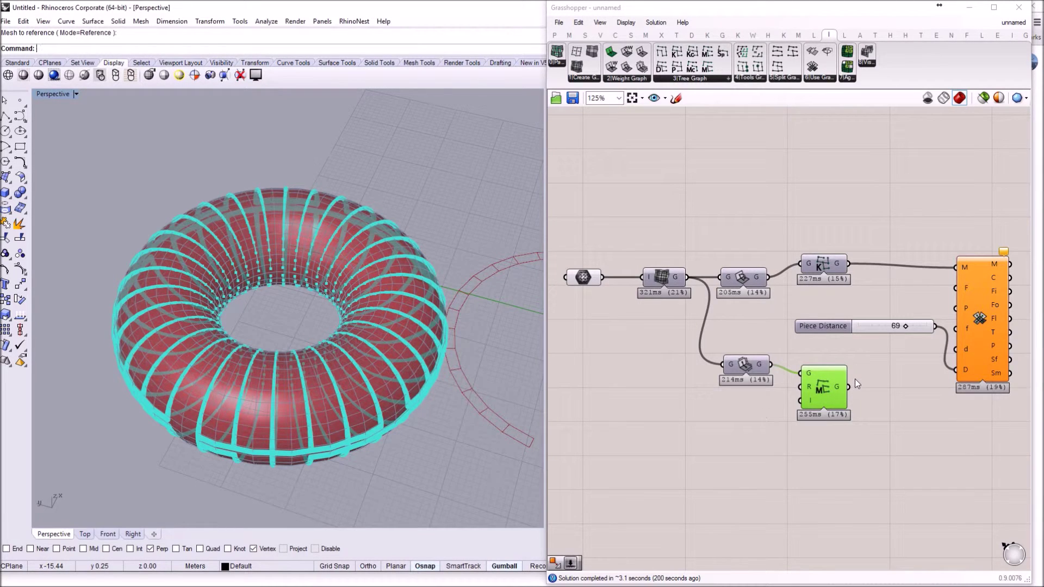
pyautogui.moveTo(916, 378); pyautogui.dragTo(869, 370, button='right')
pyautogui.click(944, 339)
pyautogui.moveTo(944, 339); pyautogui.dragTo(957, 351)
pyautogui.moveTo(803, 379); pyautogui.dragTo(927, 274)
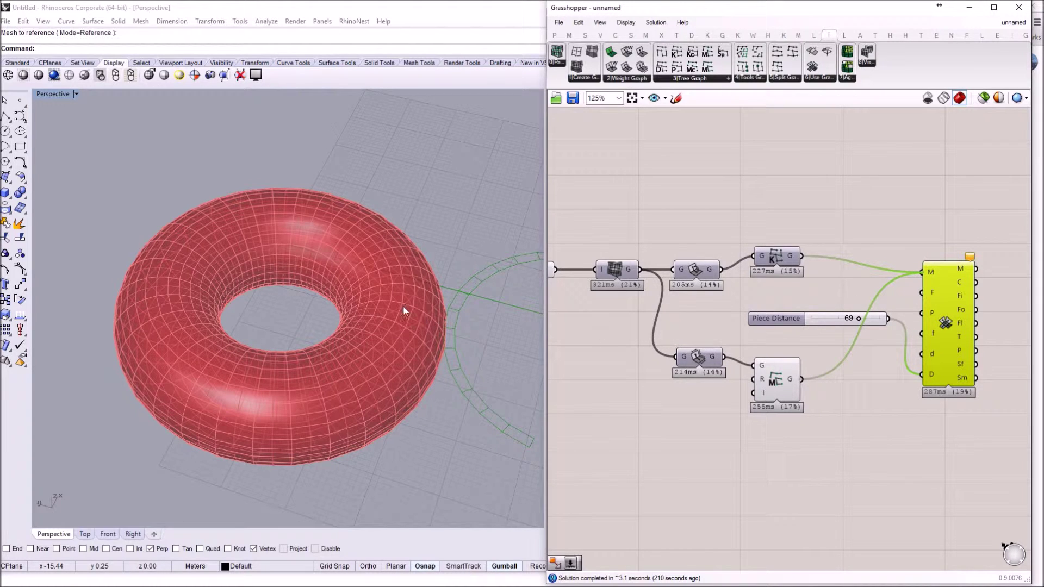
# Step: Orbit and zoom the Perspective view to inspect the new green strips beside the torus
pyautogui.moveTo(321, 271); pyautogui.dragTo(299, 287, button='right')
pyautogui.scroll(-5, 320, 271)
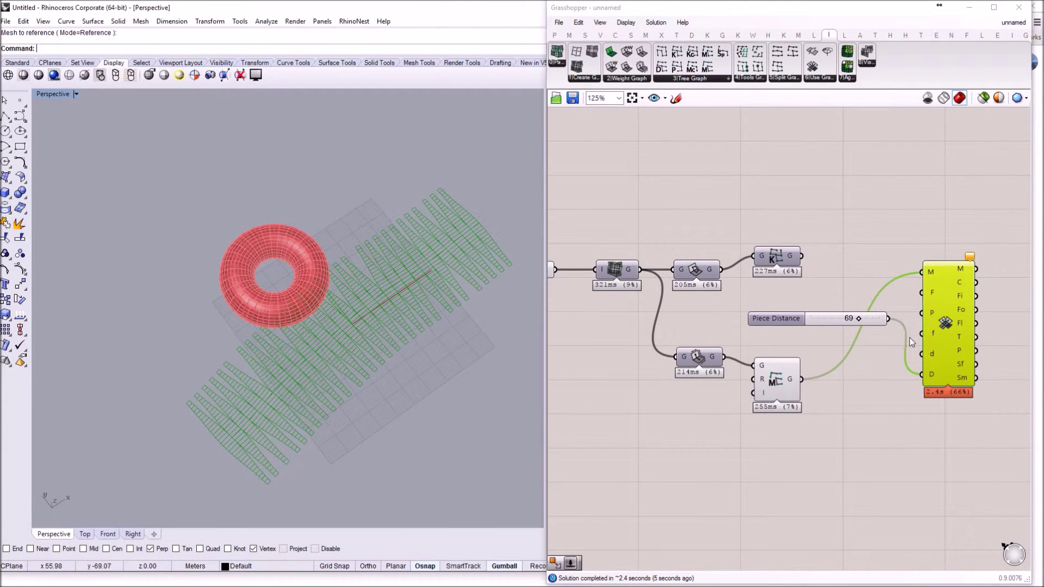
pyautogui.scroll(3, 362, 339)
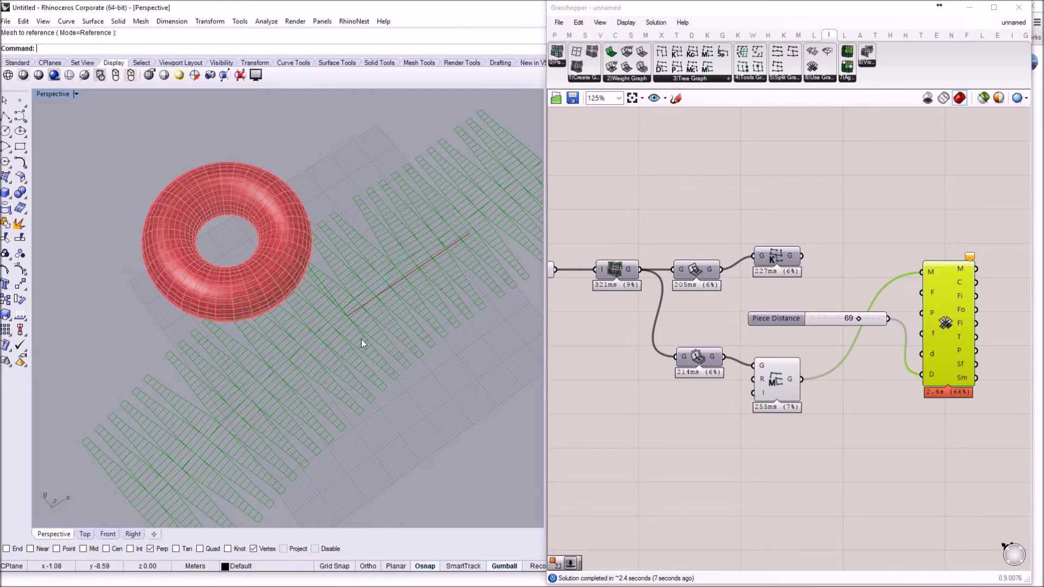
pyautogui.rightClick(325, 344)
pyautogui.moveTo(326, 345); pyautogui.dragTo(297, 315, button='right')
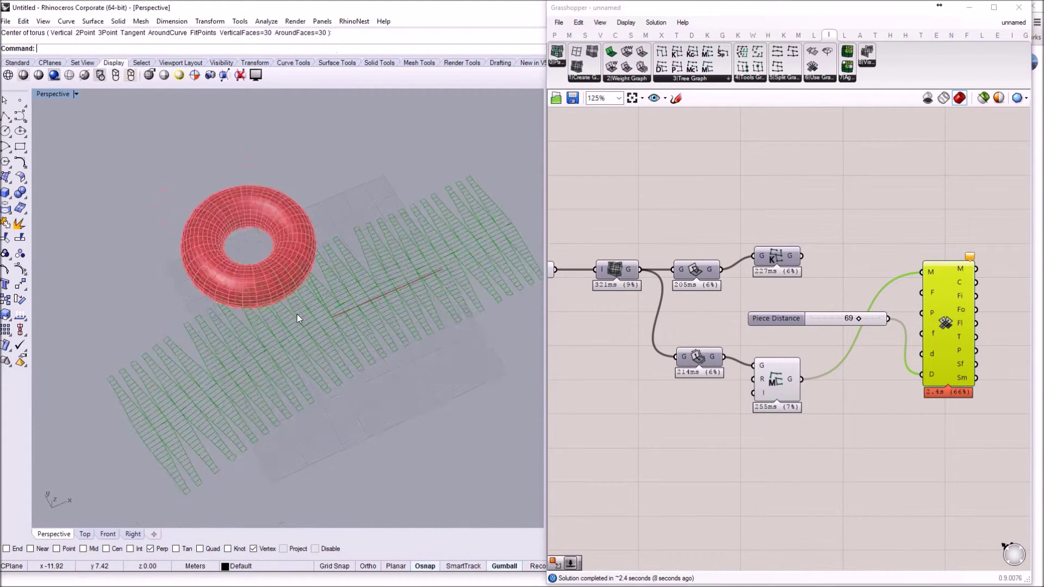
pyautogui.scroll(-2, 321, 331)
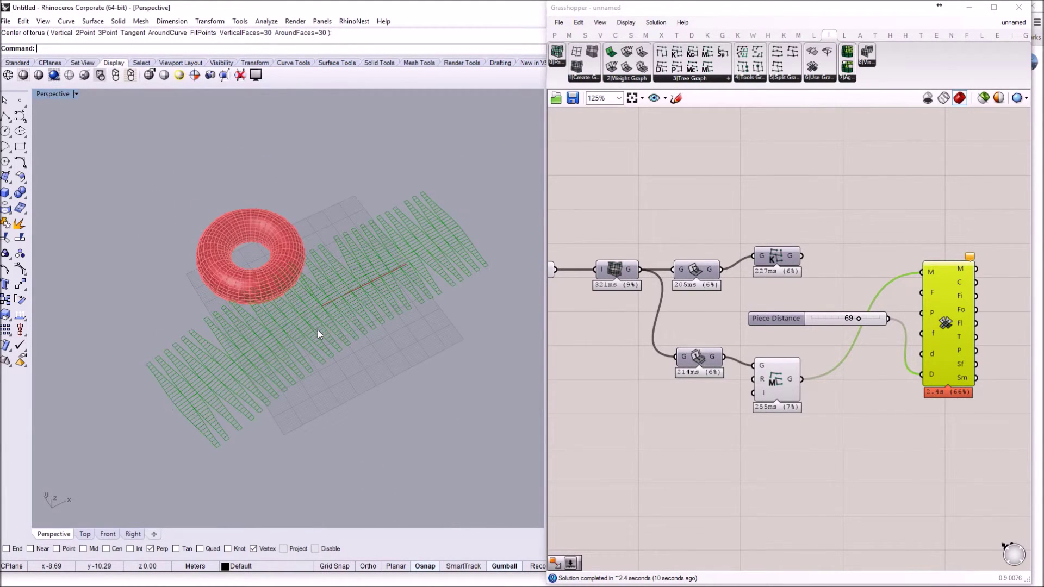
pyautogui.scroll(2, 317, 331)
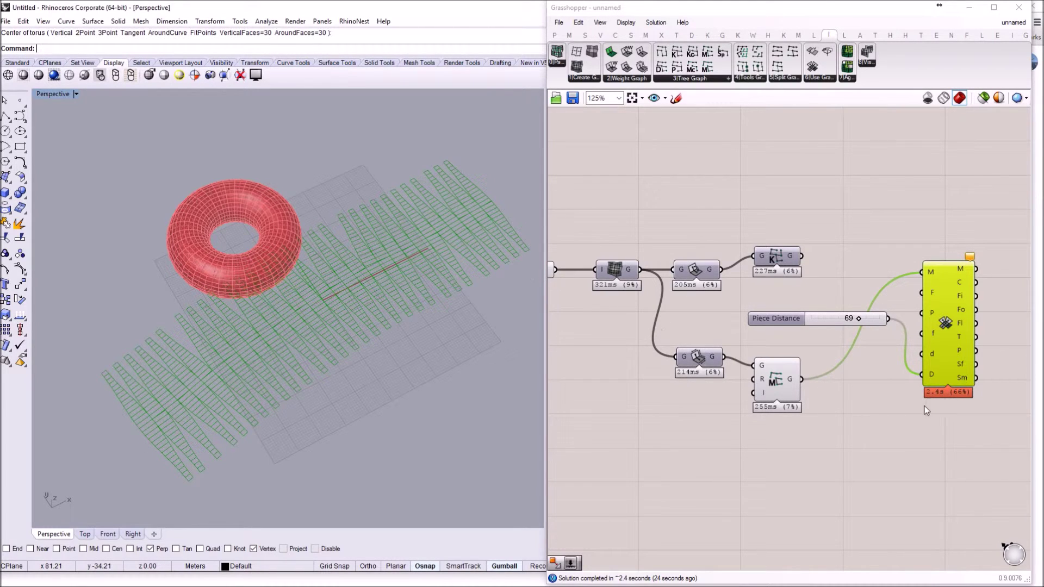
# Step: Tidy the canvas by nudging the MST node and unroll components into place
pyautogui.moveTo(773, 383); pyautogui.dragTo(782, 373)
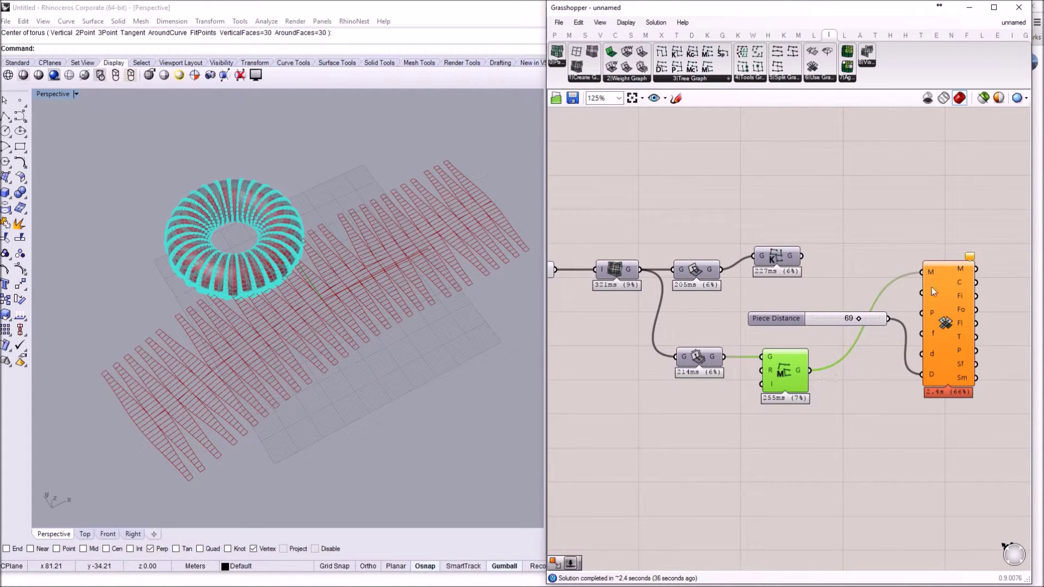
pyautogui.moveTo(946, 322); pyautogui.dragTo(947, 331)
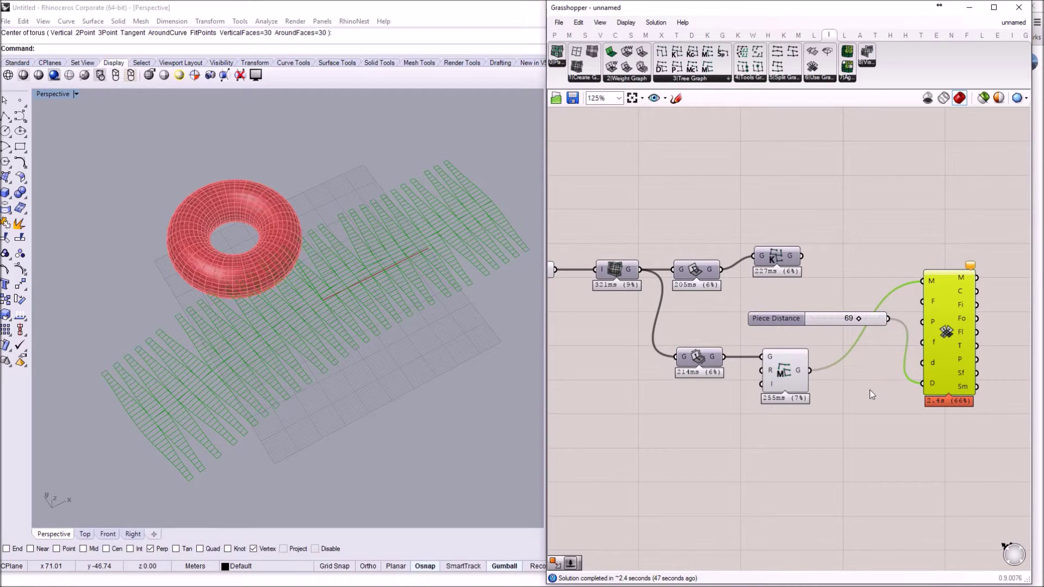
pyautogui.moveTo(870, 391); pyautogui.dragTo(838, 380, button='right')
pyautogui.moveTo(912, 329); pyautogui.dragTo(923, 358)
# Step: Add a FlapSize number slider set to 0.250 and wire it to the unroll component's f input
pyautogui.click(424, 308)
pyautogui.moveTo(425, 307); pyautogui.dragTo(402, 338, button='right')
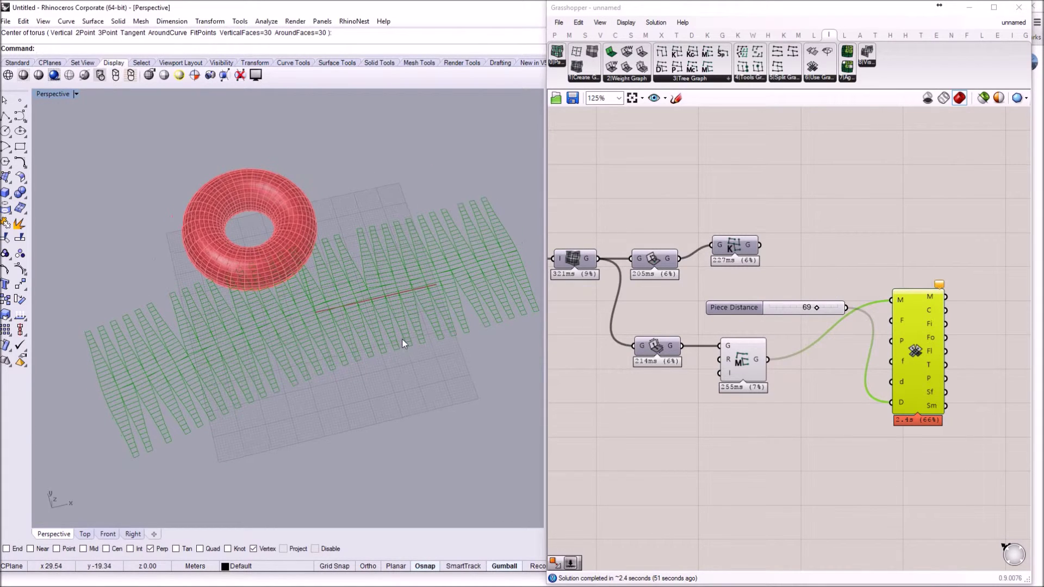
pyautogui.scroll(3, 402, 338)
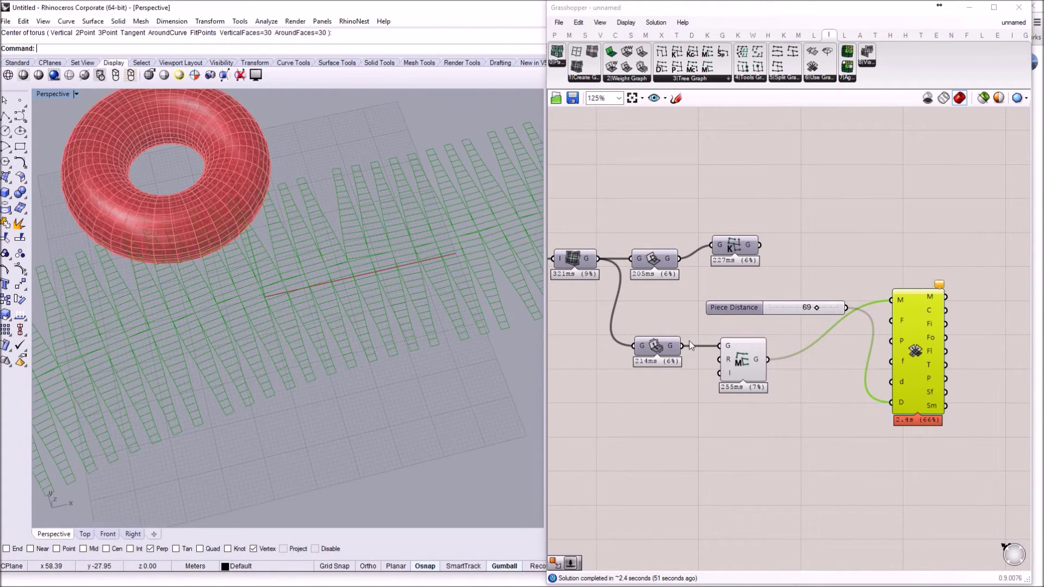
pyautogui.doubleClick(812, 431)
pyautogui.write('slider')
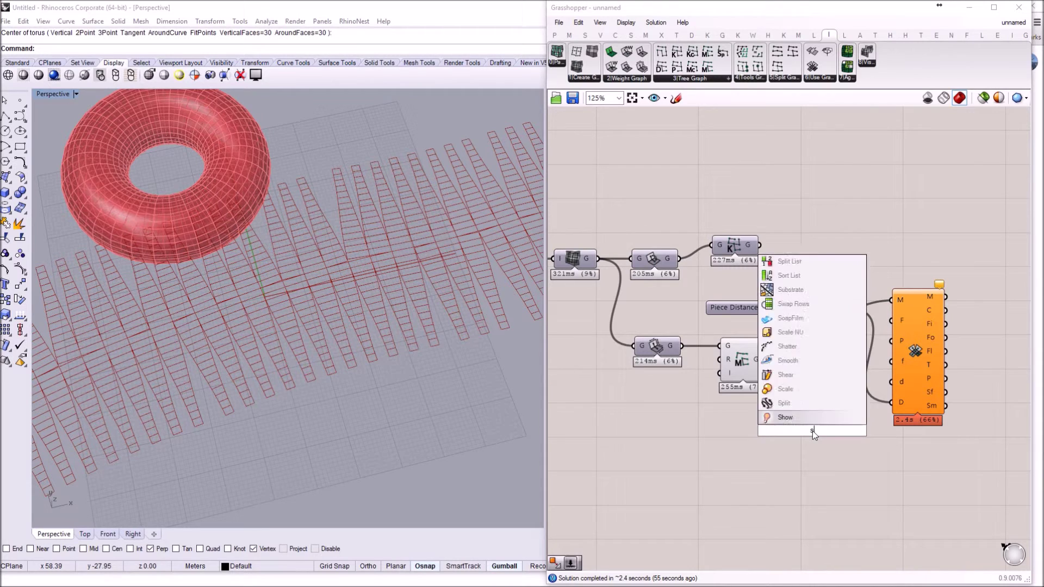
pyautogui.click(797, 403)
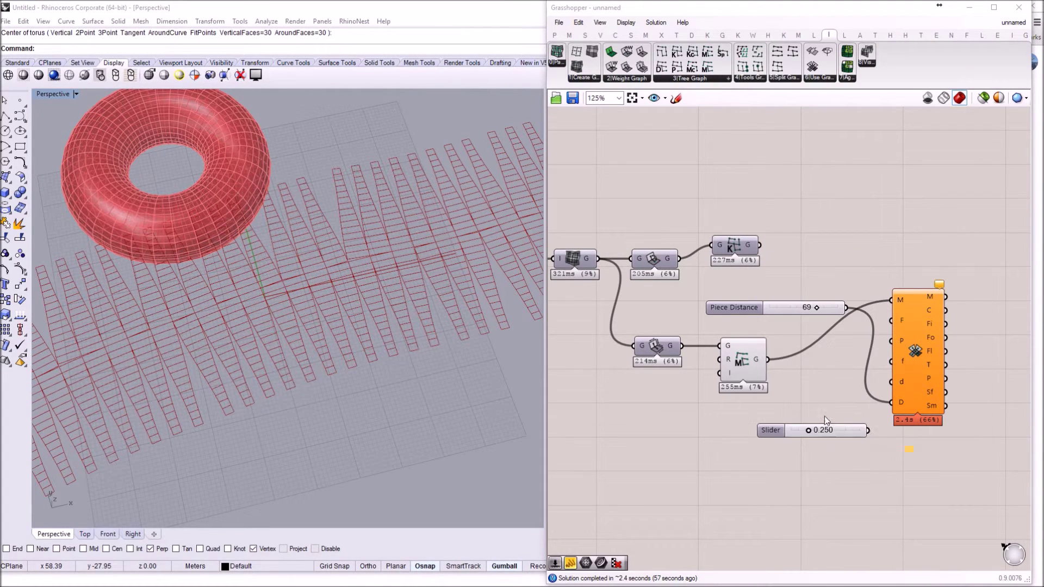
pyautogui.moveTo(869, 430); pyautogui.dragTo(892, 362)
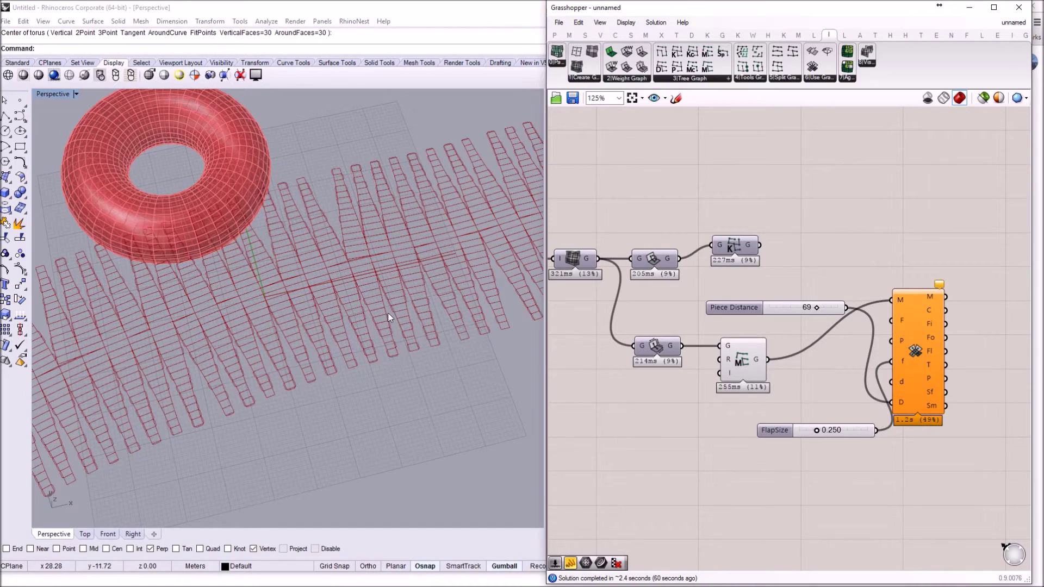
# Step: Orbit and zoom the Perspective view to inspect the flapped strips
pyautogui.scroll(-2, 388, 314)
pyautogui.scroll(-3, 412, 314)
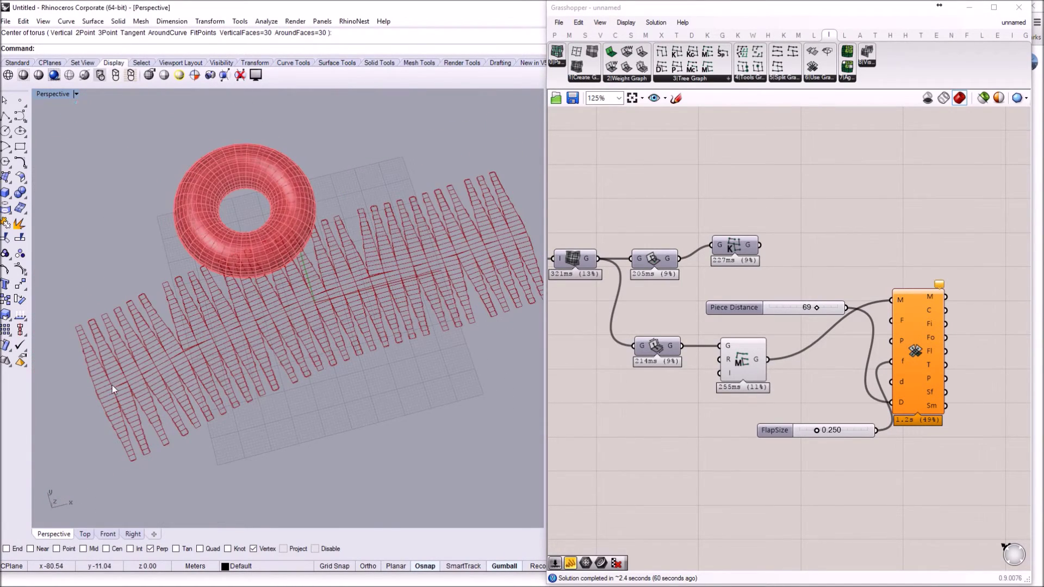
pyautogui.scroll(4, 112, 389)
pyautogui.scroll(2, 155, 211)
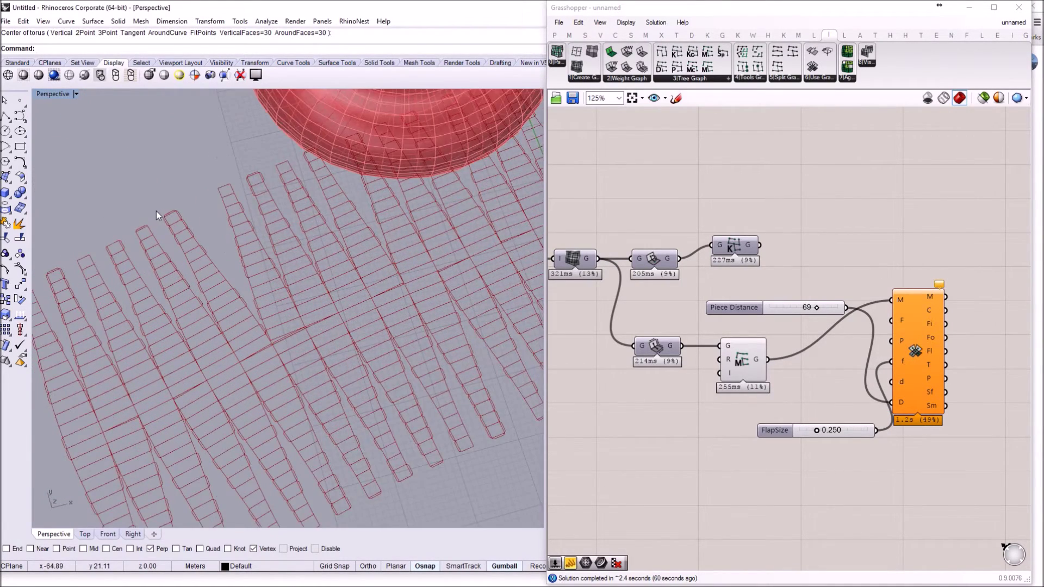
pyautogui.scroll(-6, 155, 211)
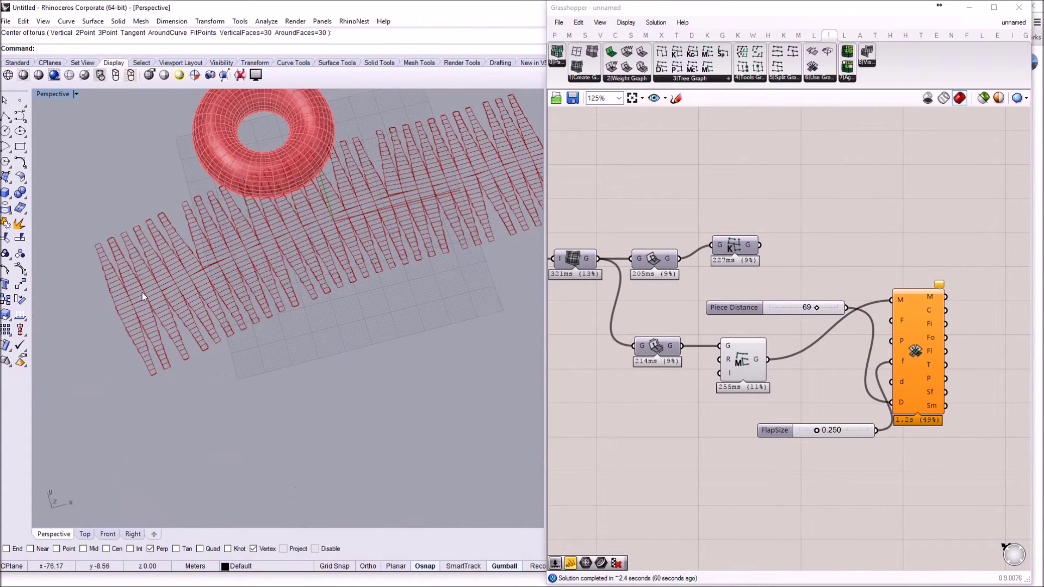
pyautogui.moveTo(142, 292); pyautogui.dragTo(282, 224, button='right')
pyautogui.scroll(5, 386, 200)
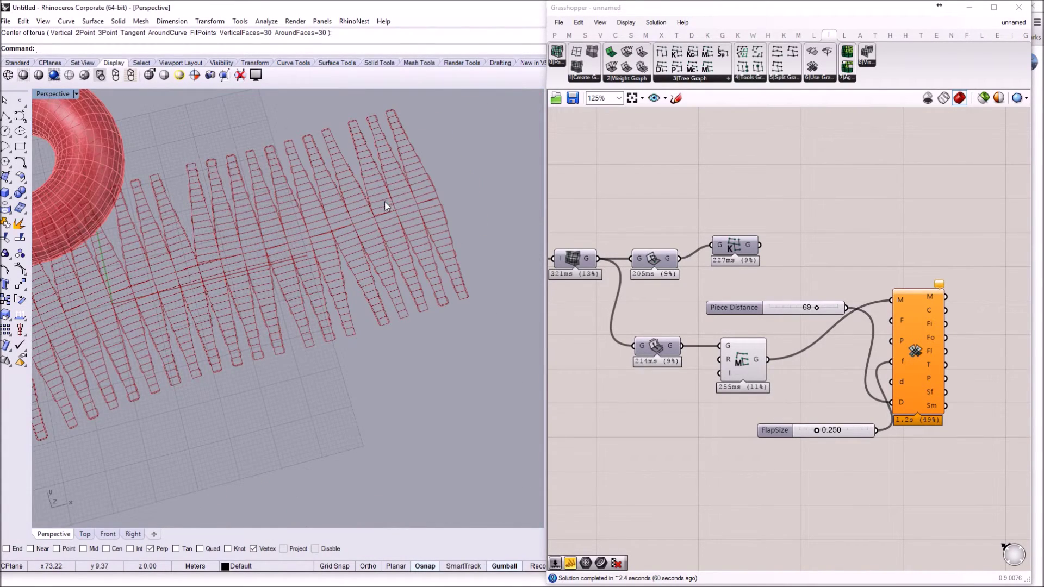
pyautogui.scroll(3, 185, 223)
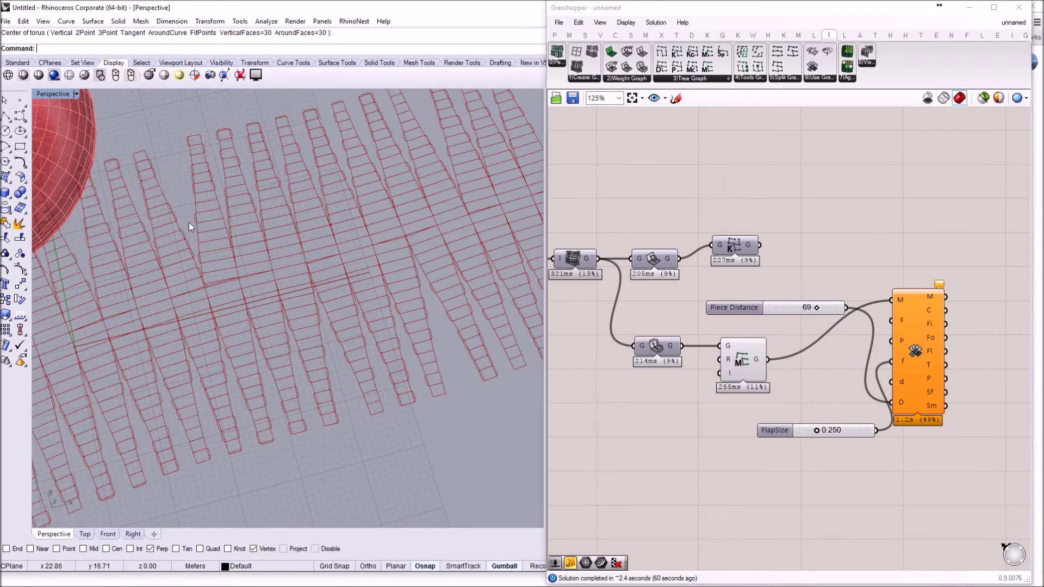
pyautogui.scroll(-4, 326, 250)
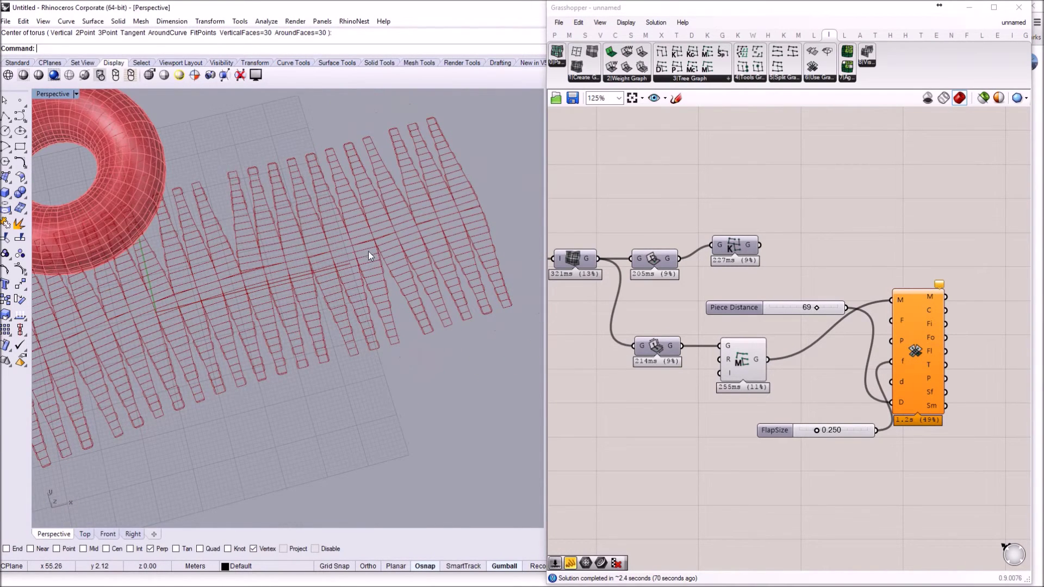
pyautogui.scroll(-3, 375, 252)
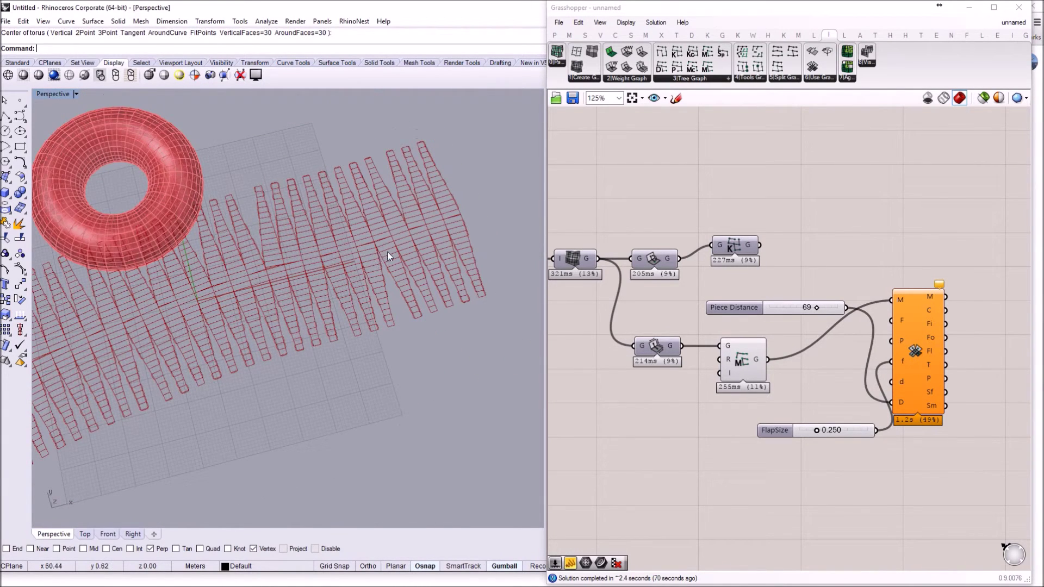
pyautogui.scroll(-1, 387, 252)
pyautogui.scroll(-2, 390, 251)
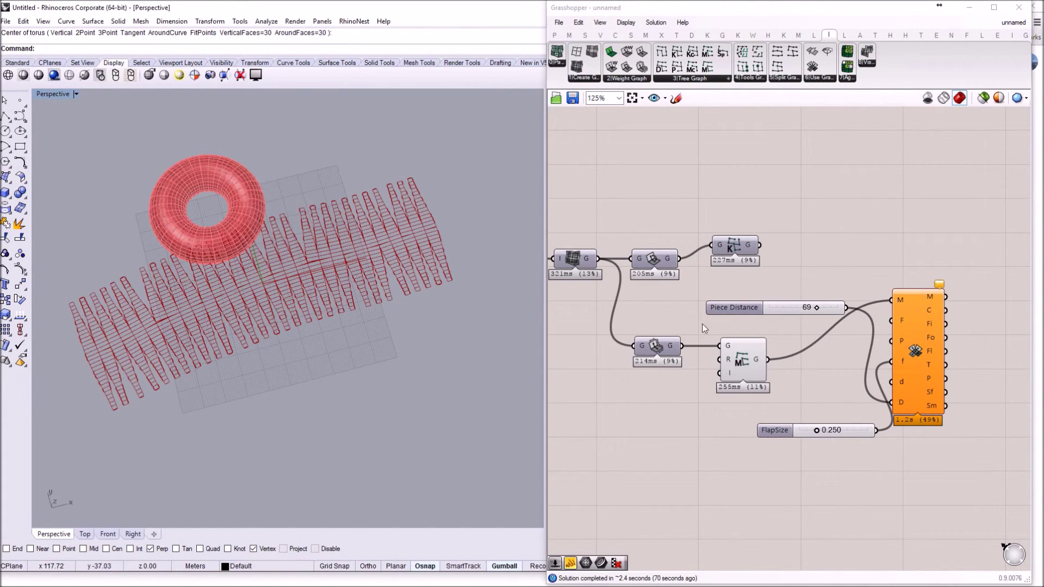
pyautogui.moveTo(804, 229); pyautogui.dragTo(866, 212, button='right')
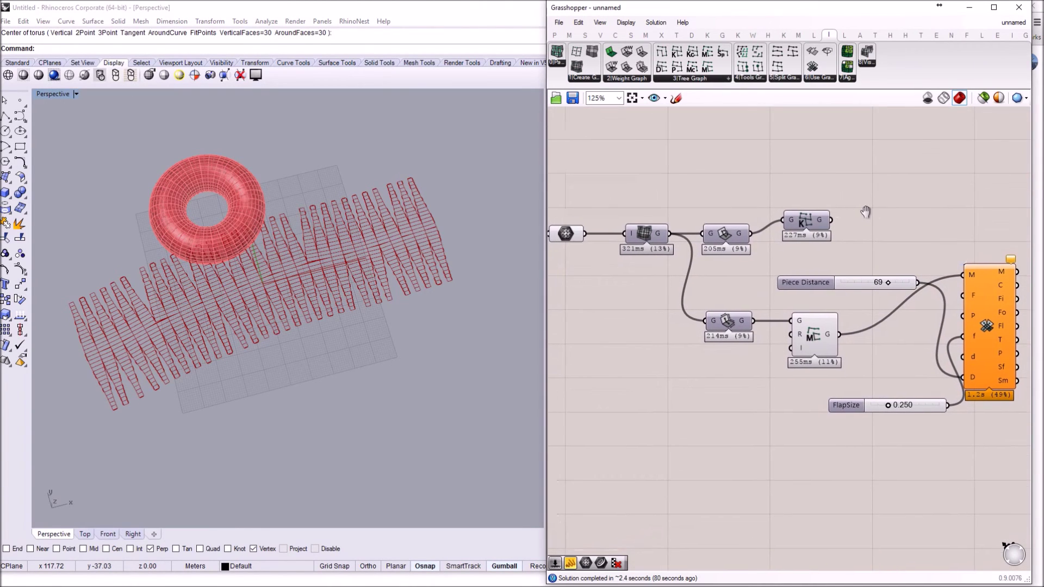